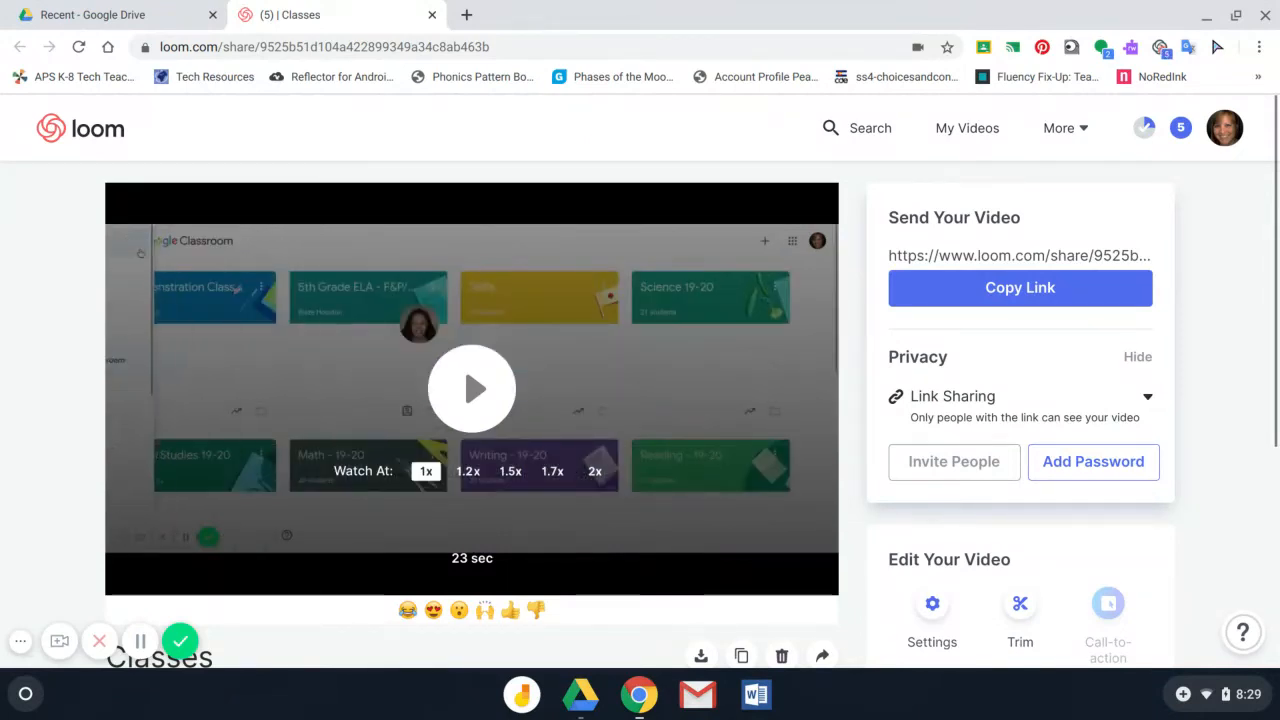
Play the Classes recording, rewind it to the beginning, and pause it shortly after restarting
scroll(640, 420, "down", 1)
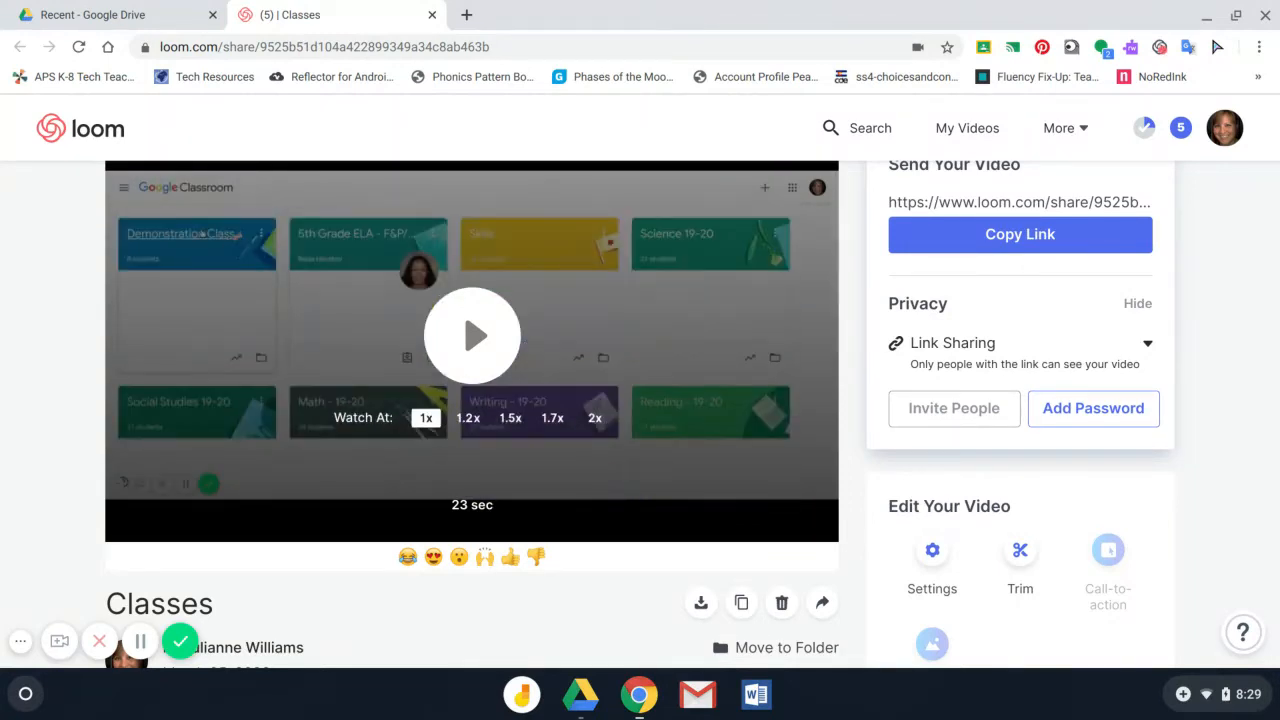
left_click(483, 353)
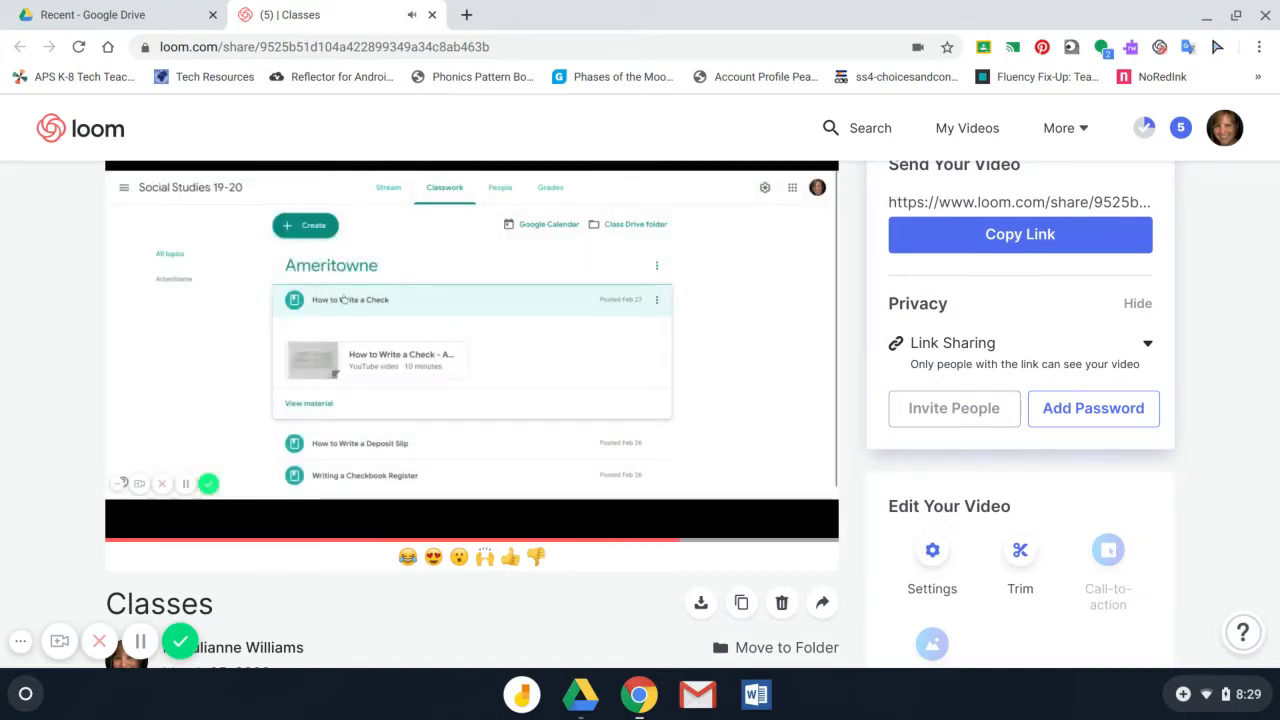
left_click_drag(720, 496, 110, 505)
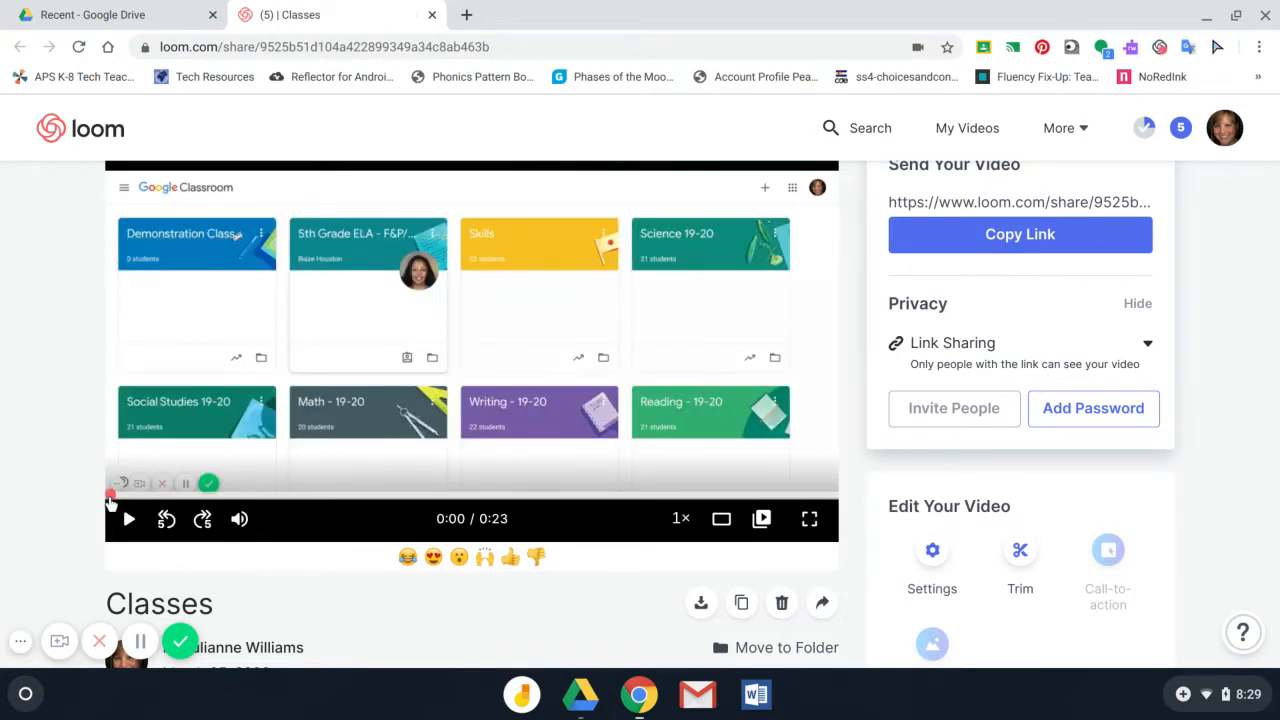
left_click(129, 520)
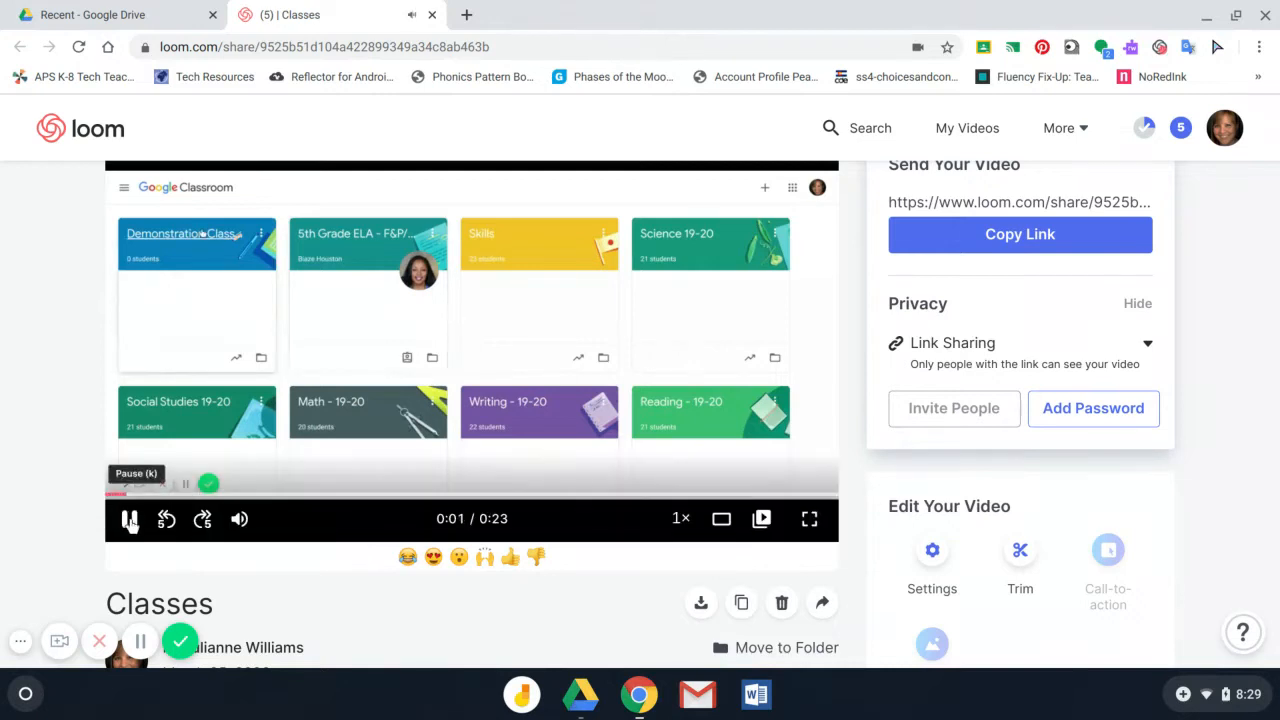
left_click(129, 520)
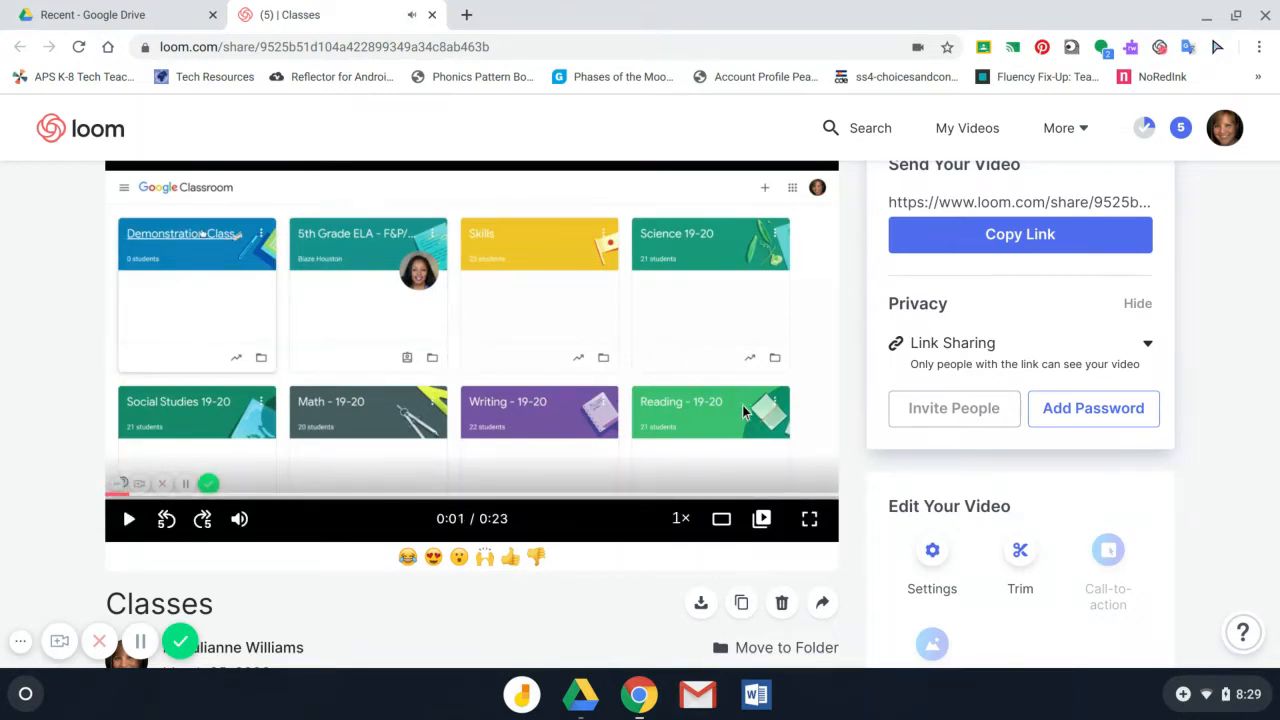
Open the Classes video for trimming and play it from the beginning
scroll(1000, 327, "down", 2)
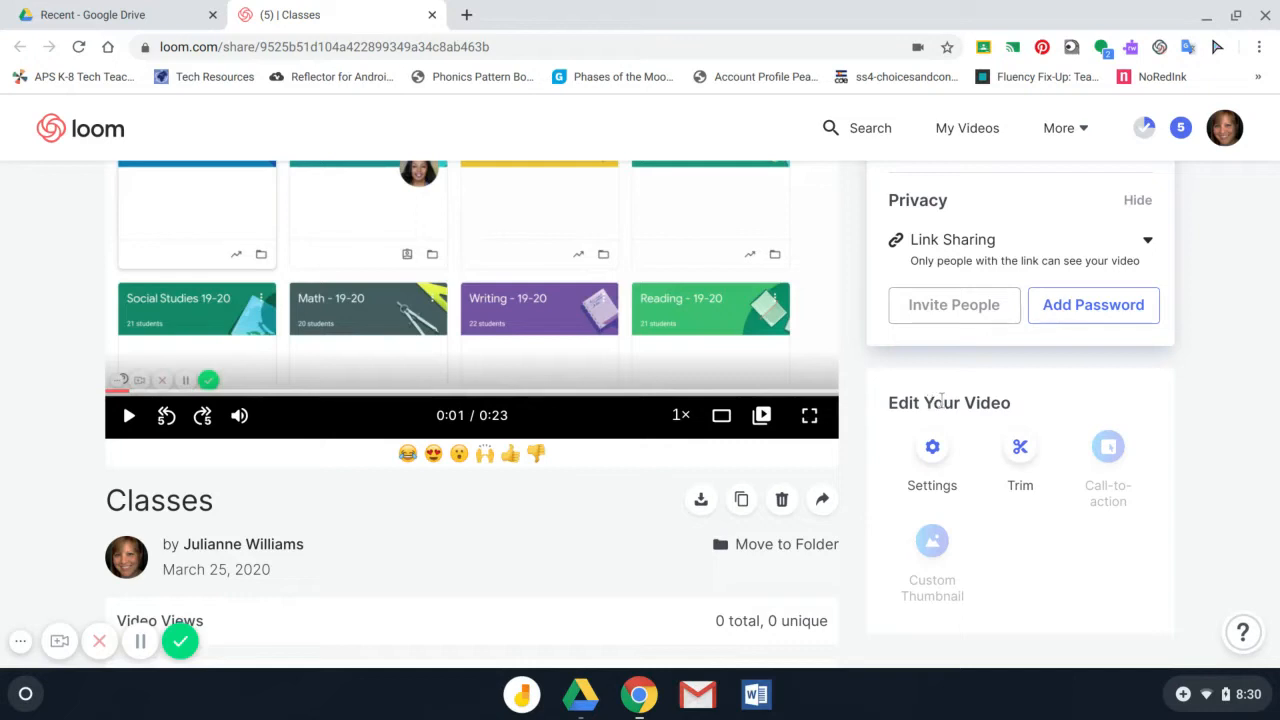
left_click(1020, 450)
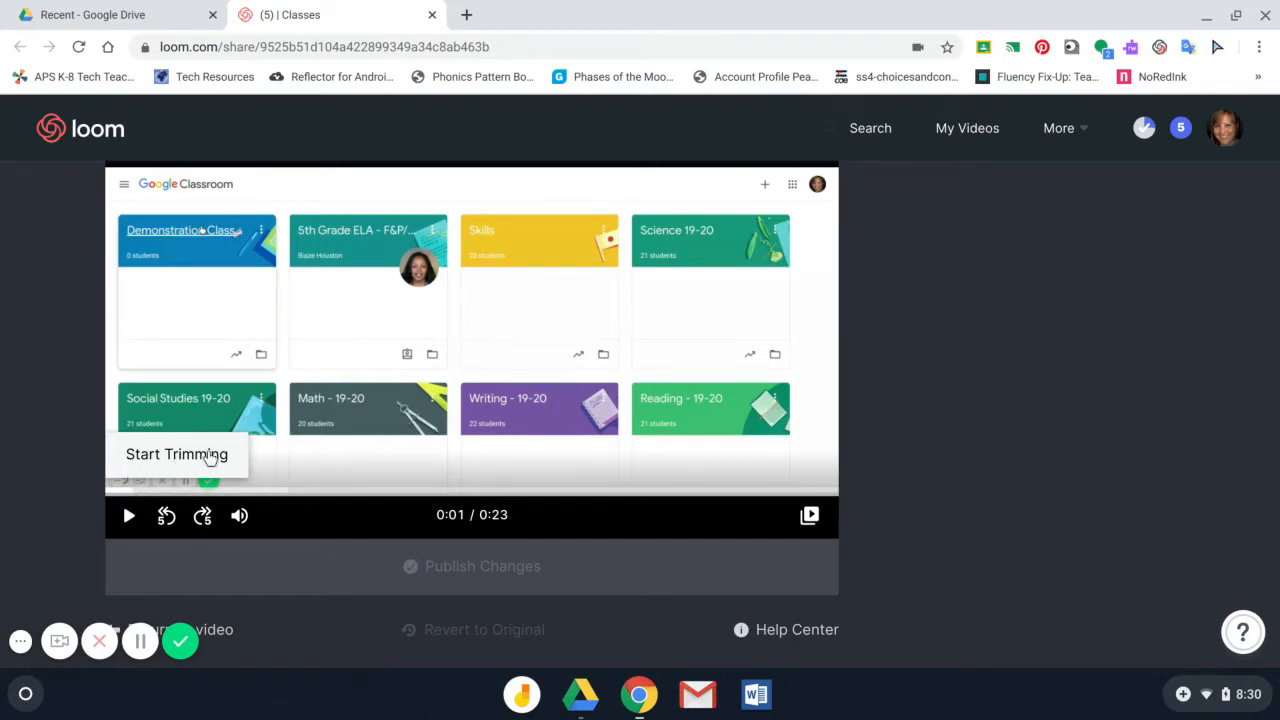
left_click(105, 493)
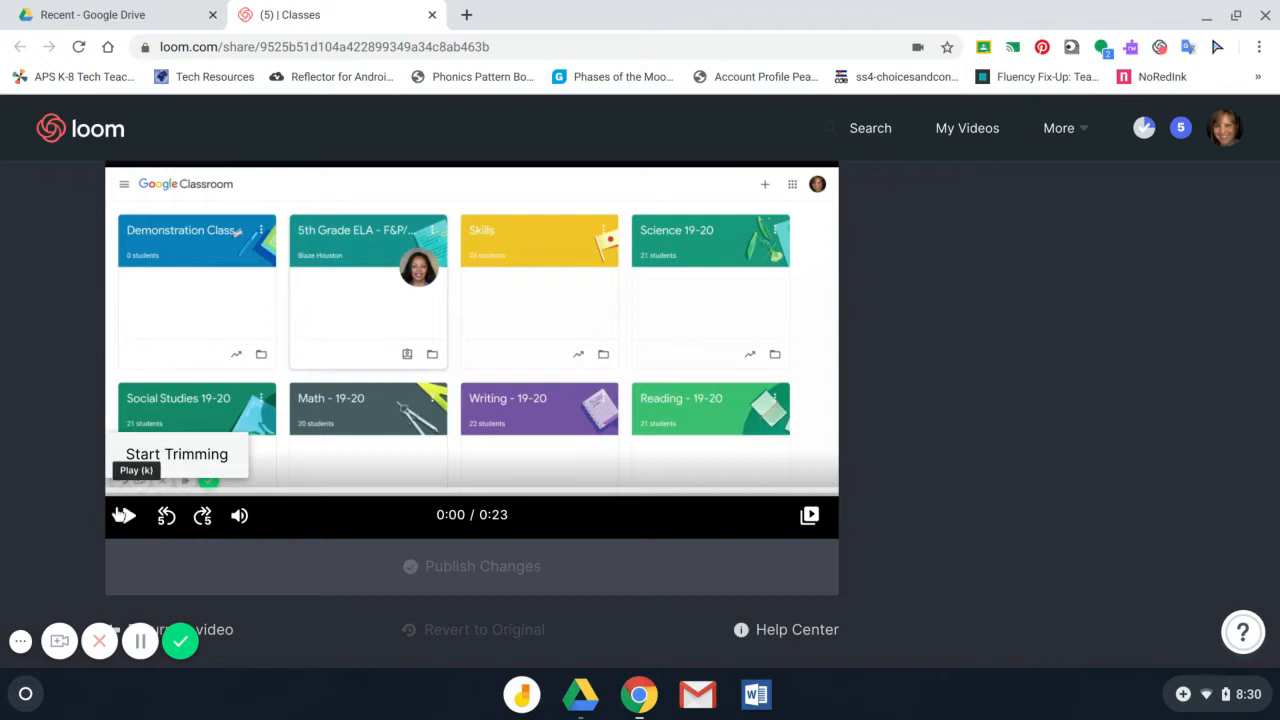
left_click(130, 516)
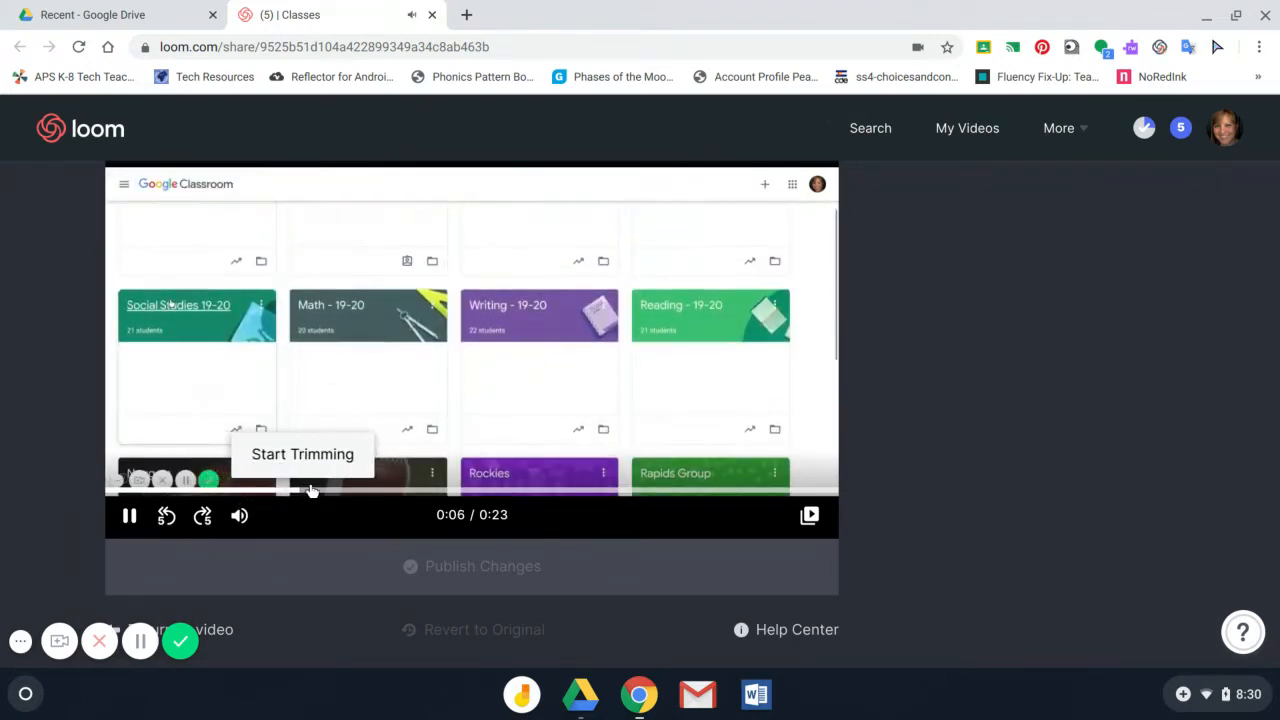
left_click(313, 463)
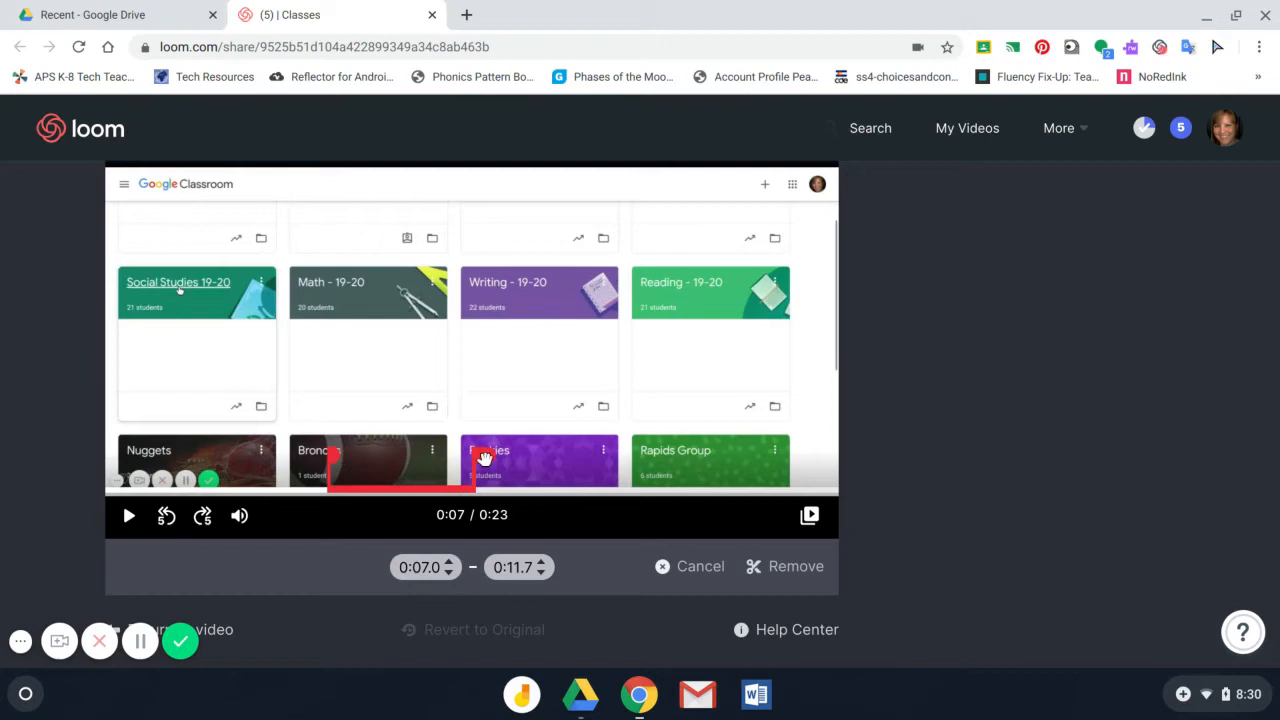
left_click_drag(484, 458, 418, 464)
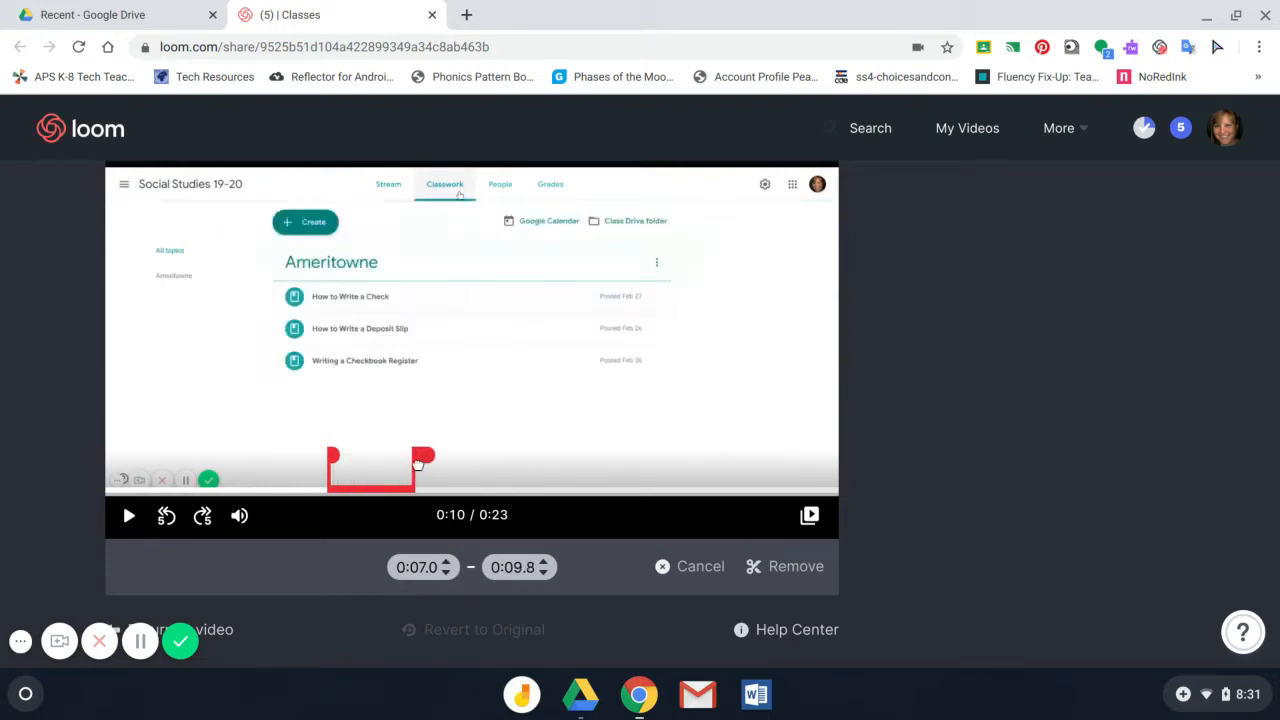
left_click(381, 490)
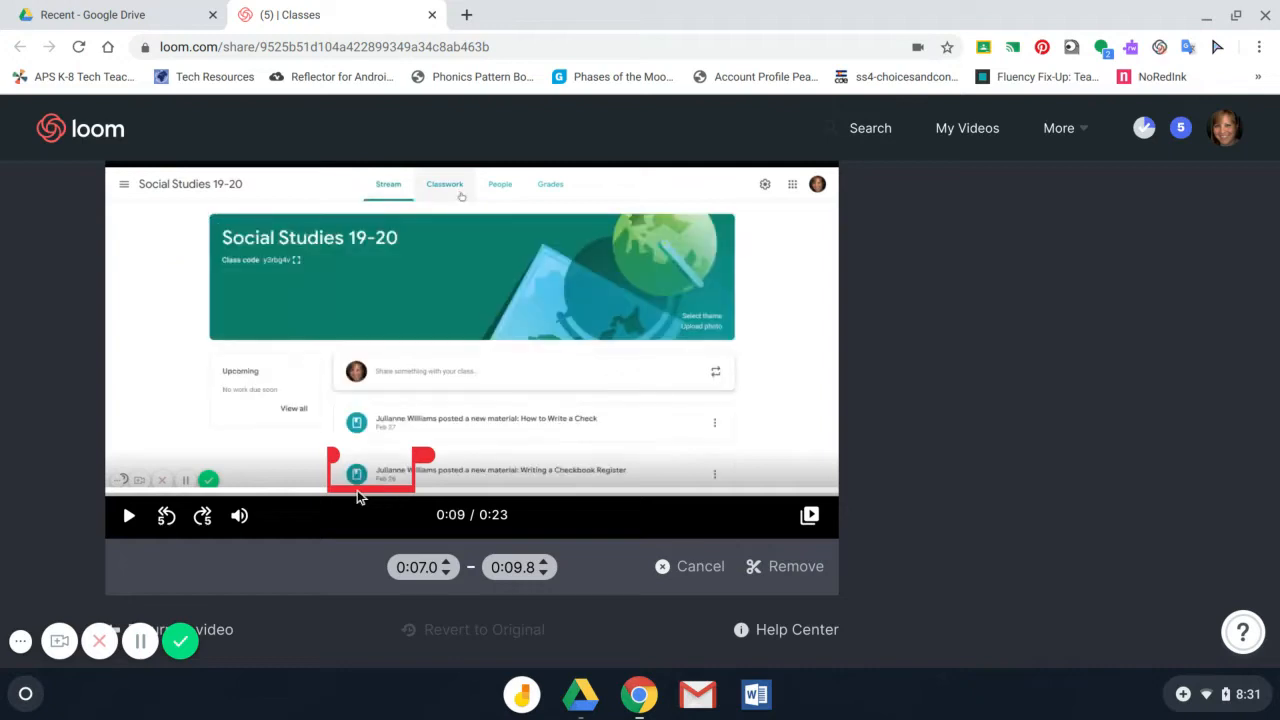
left_click(353, 492)
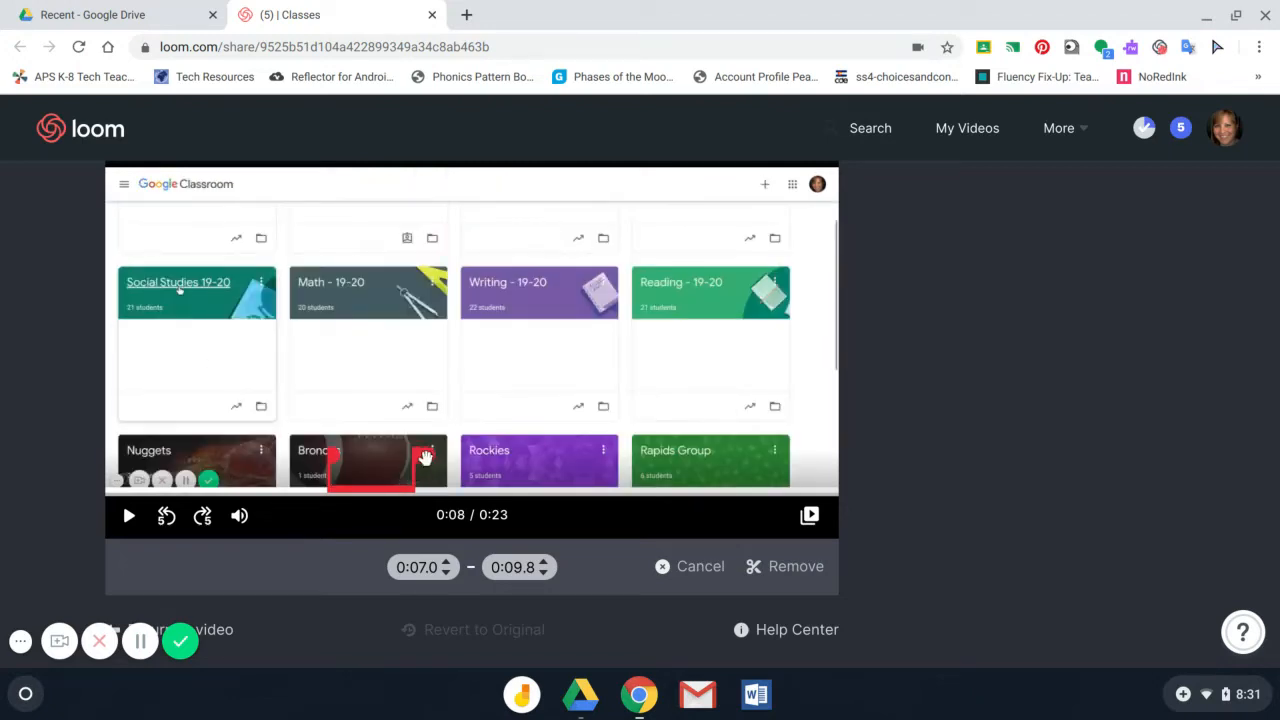
left_click(675, 567)
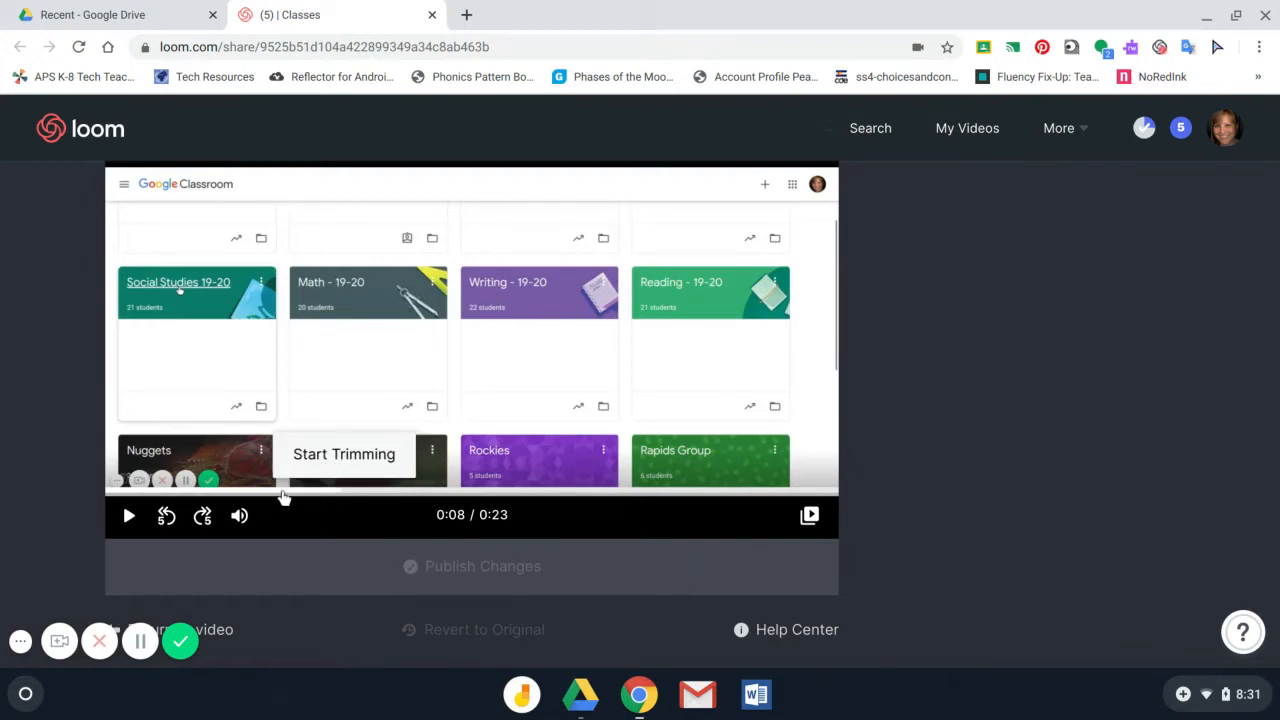
Start a trim selection at the very beginning of the video and set its end to 0:04.1
left_click_drag(286, 500, 92, 504)
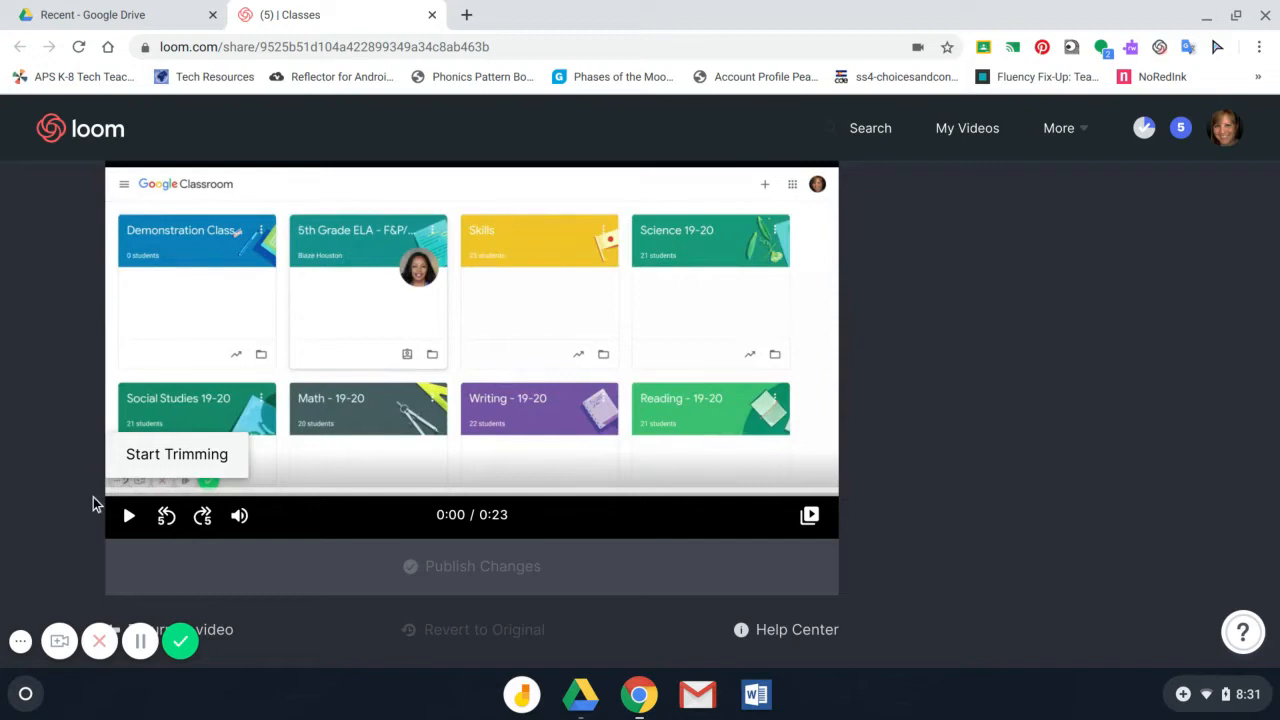
left_click(154, 457)
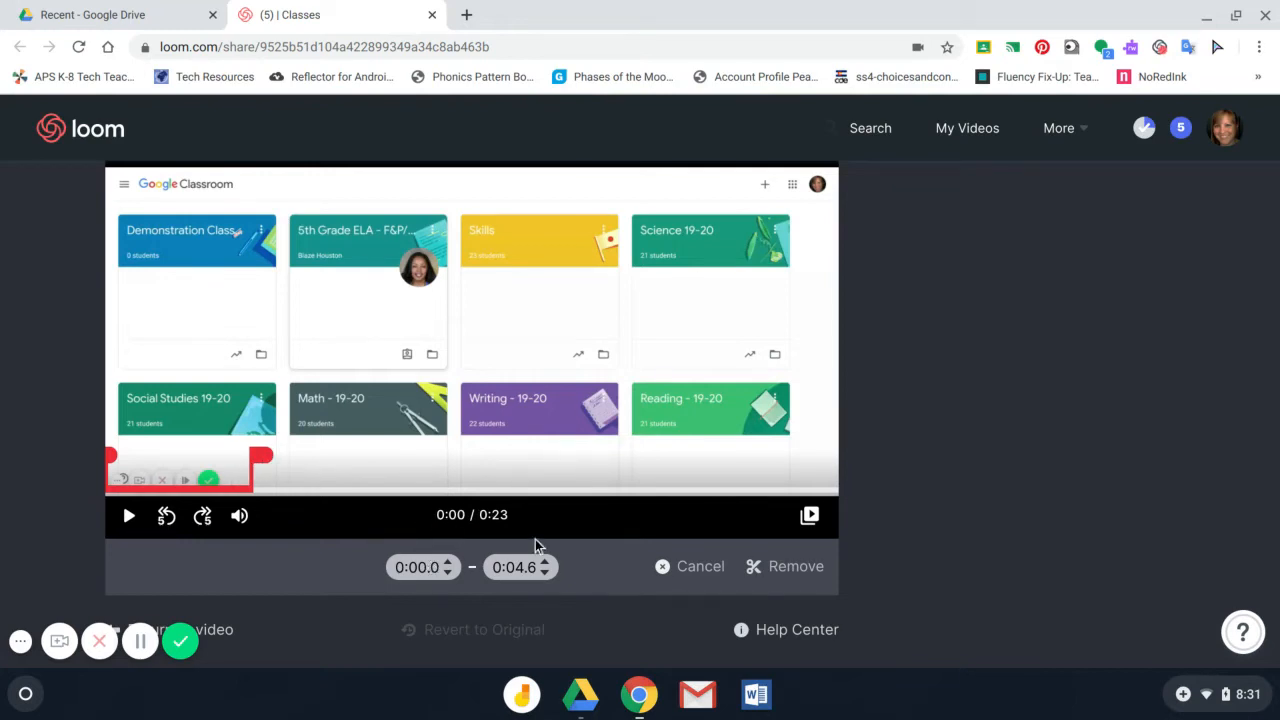
left_click(546, 562)
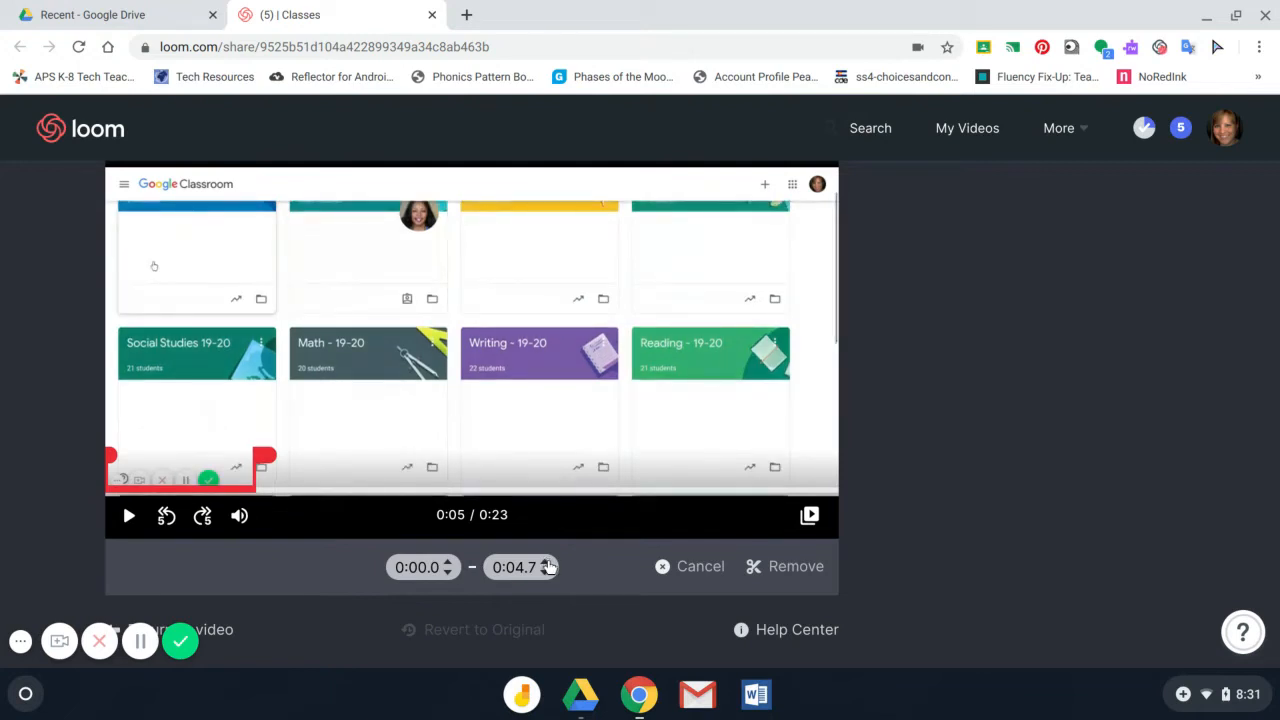
left_click(547, 563)
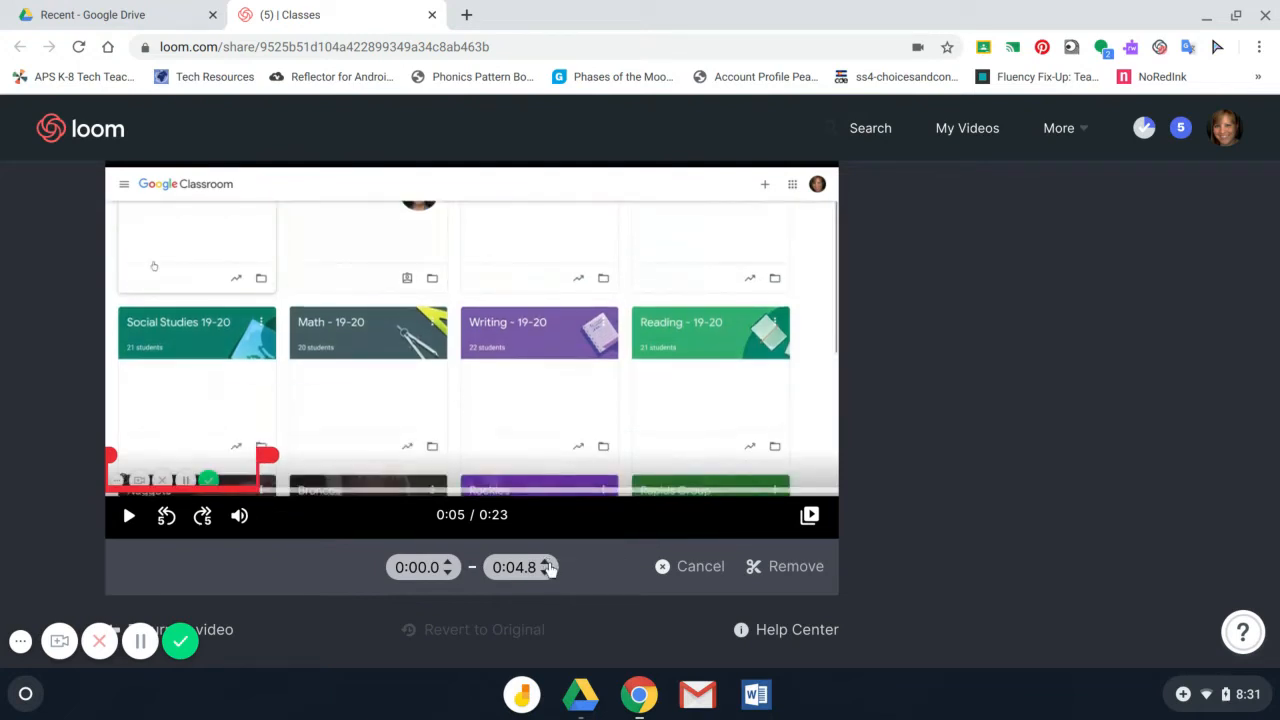
left_click(546, 563)
left_click(546, 563)
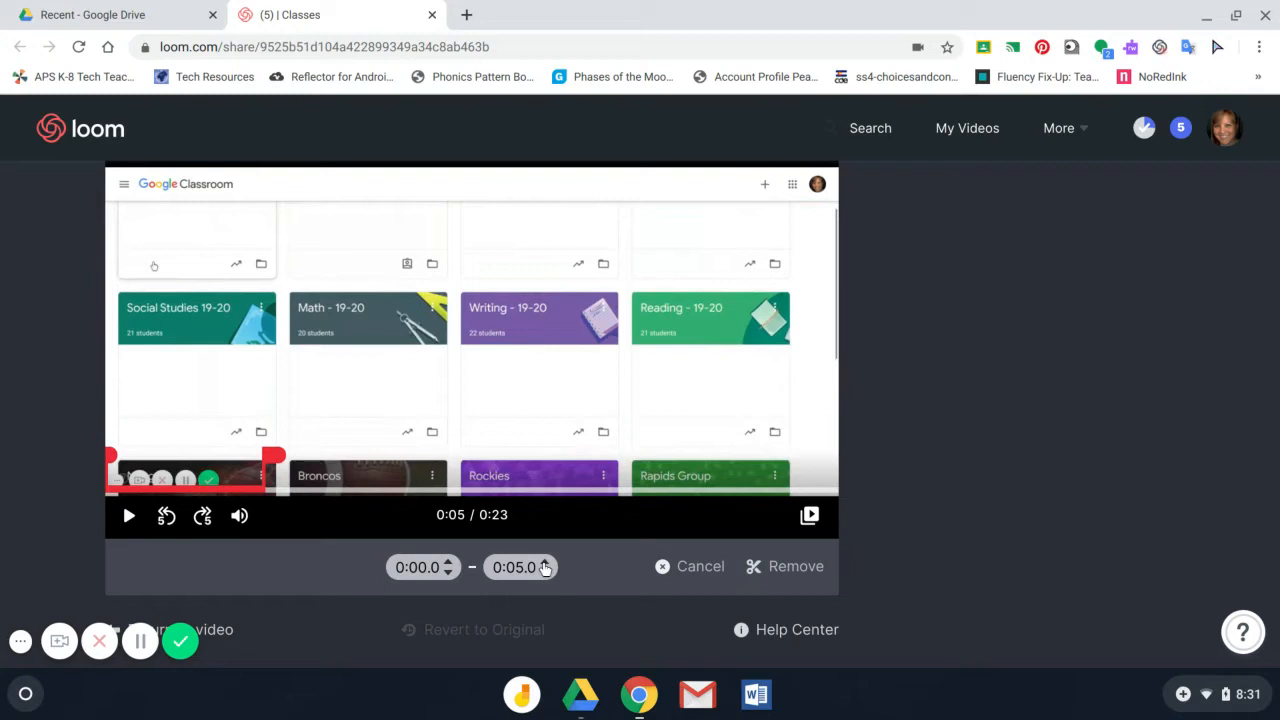
left_click(545, 572)
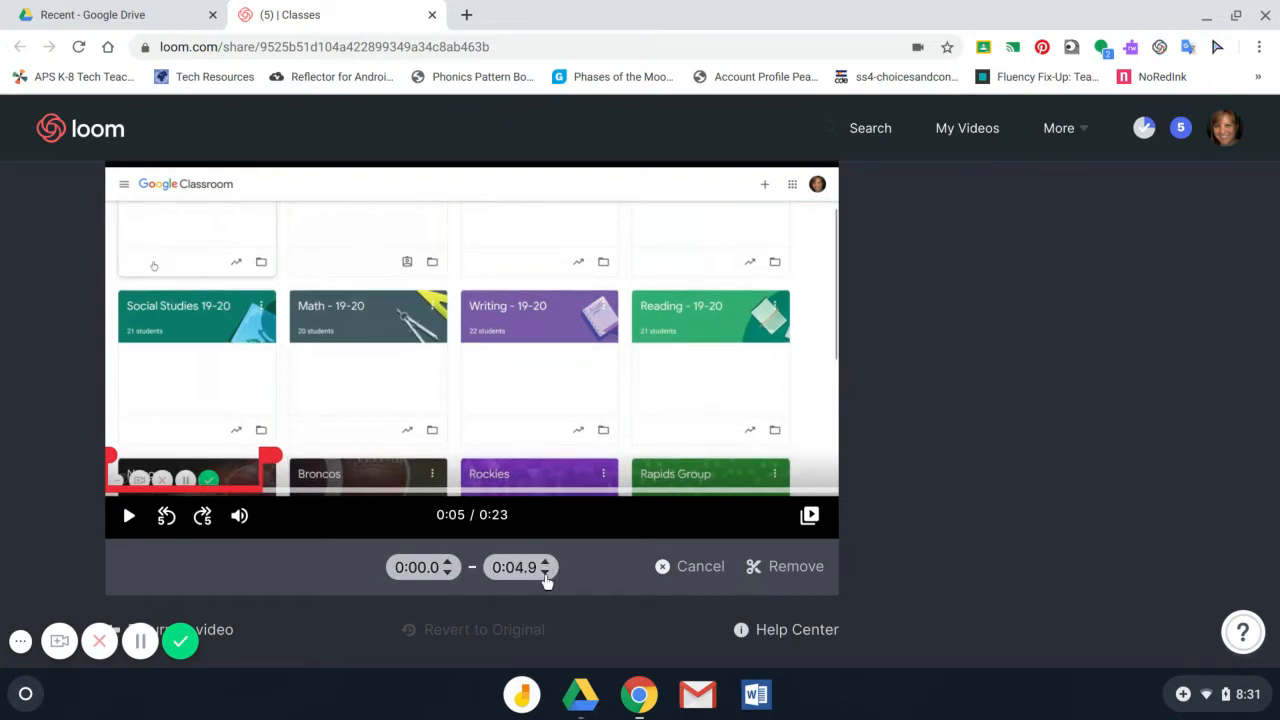
left_click(545, 572)
left_click(545, 572)
left_click(545, 572)
left_click(545, 572)
left_click(545, 572)
left_click(545, 572)
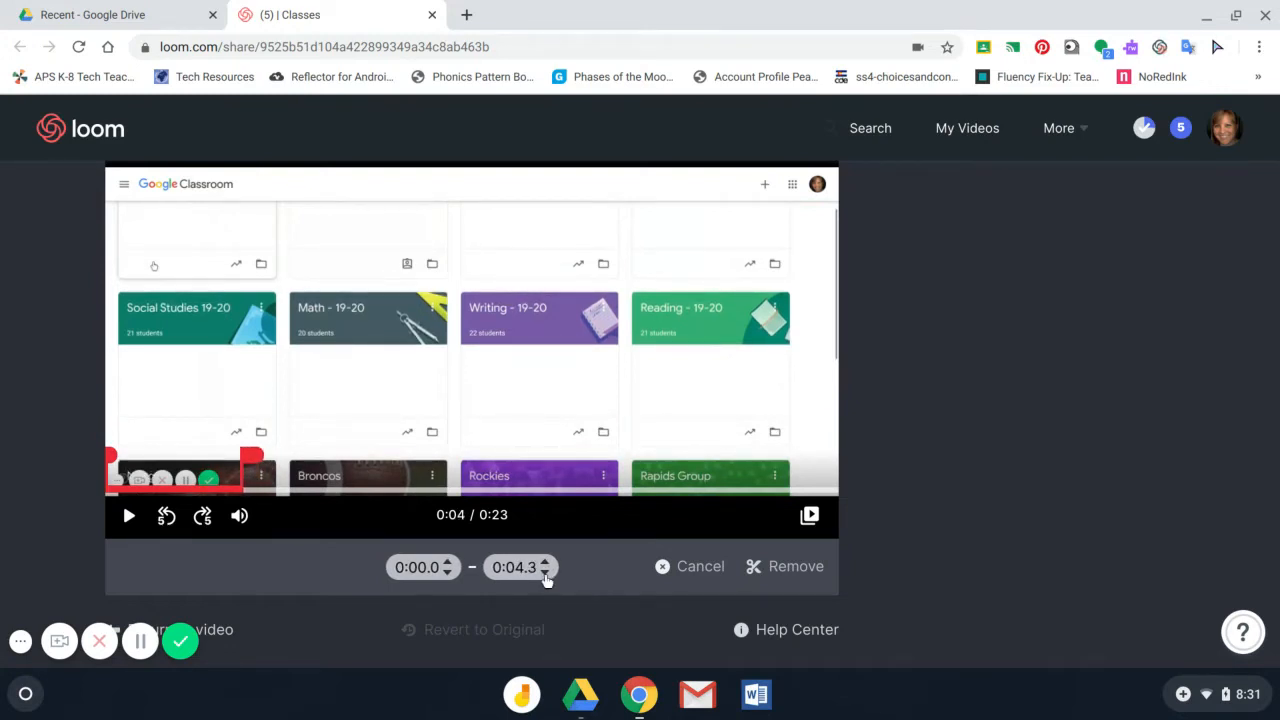
left_click(545, 572)
left_click(545, 572)
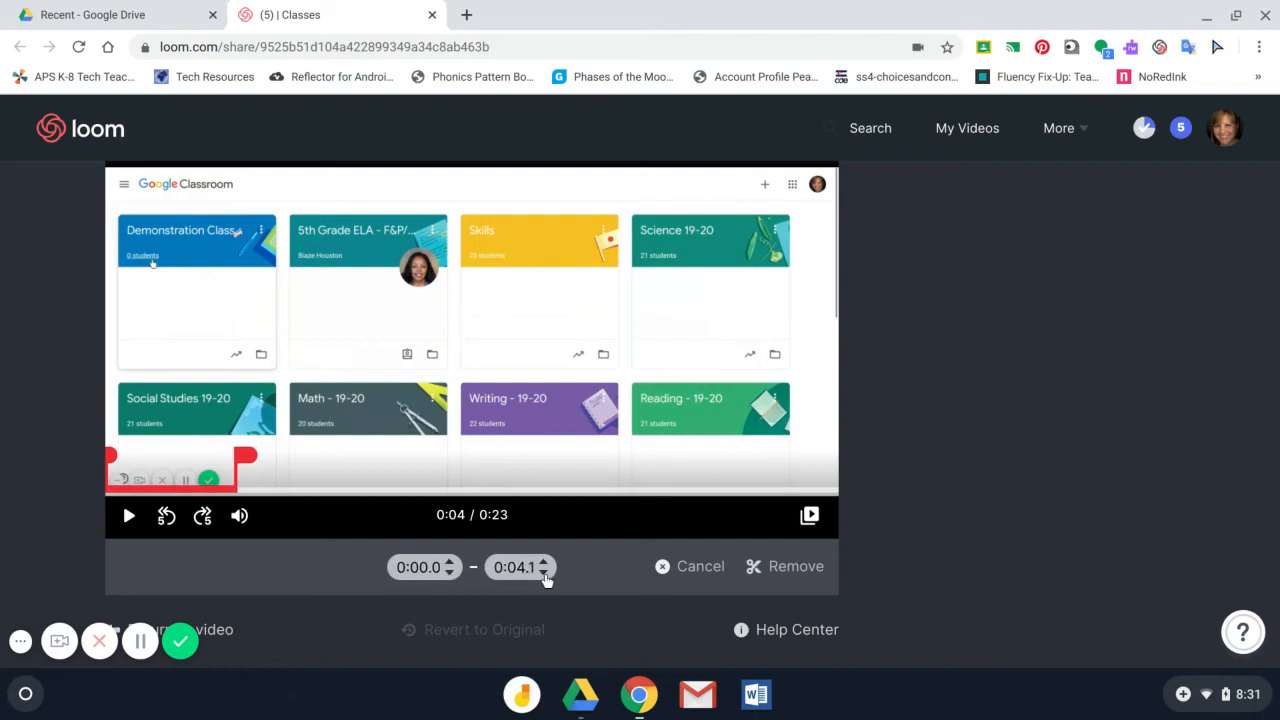
left_click(545, 572)
left_click(545, 572)
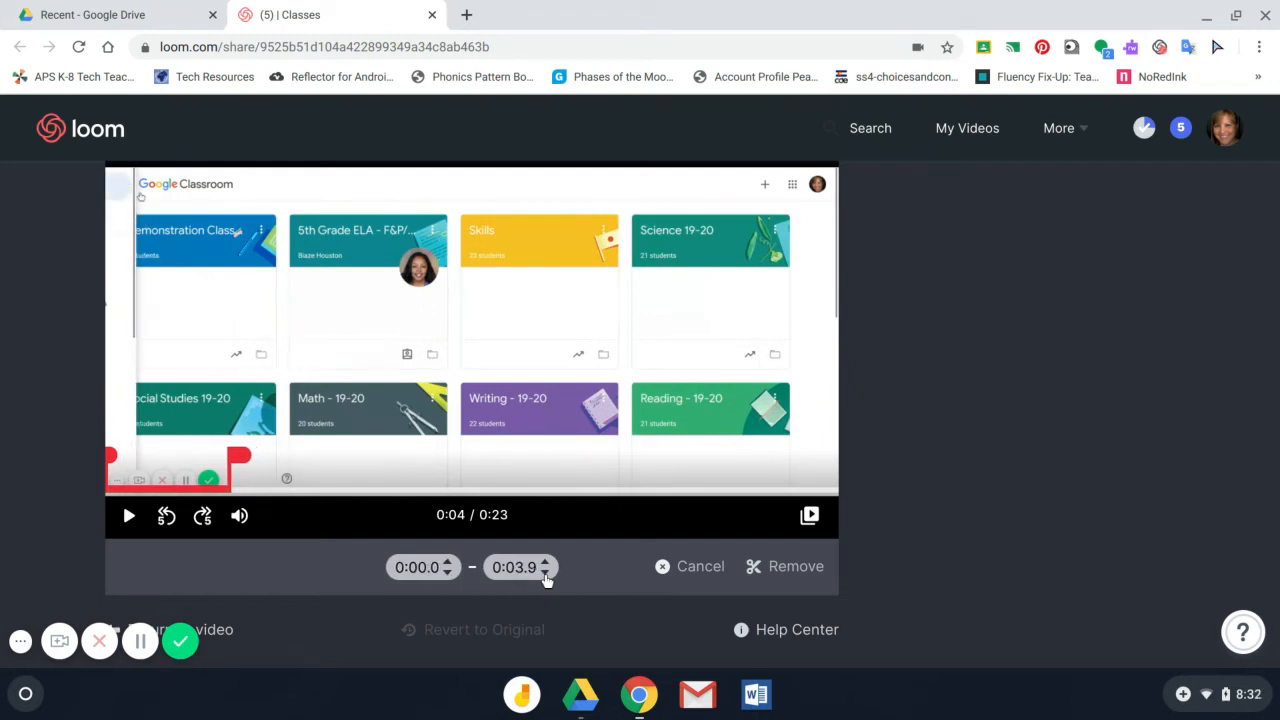
left_click(545, 572)
left_click(545, 572)
left_click(545, 572)
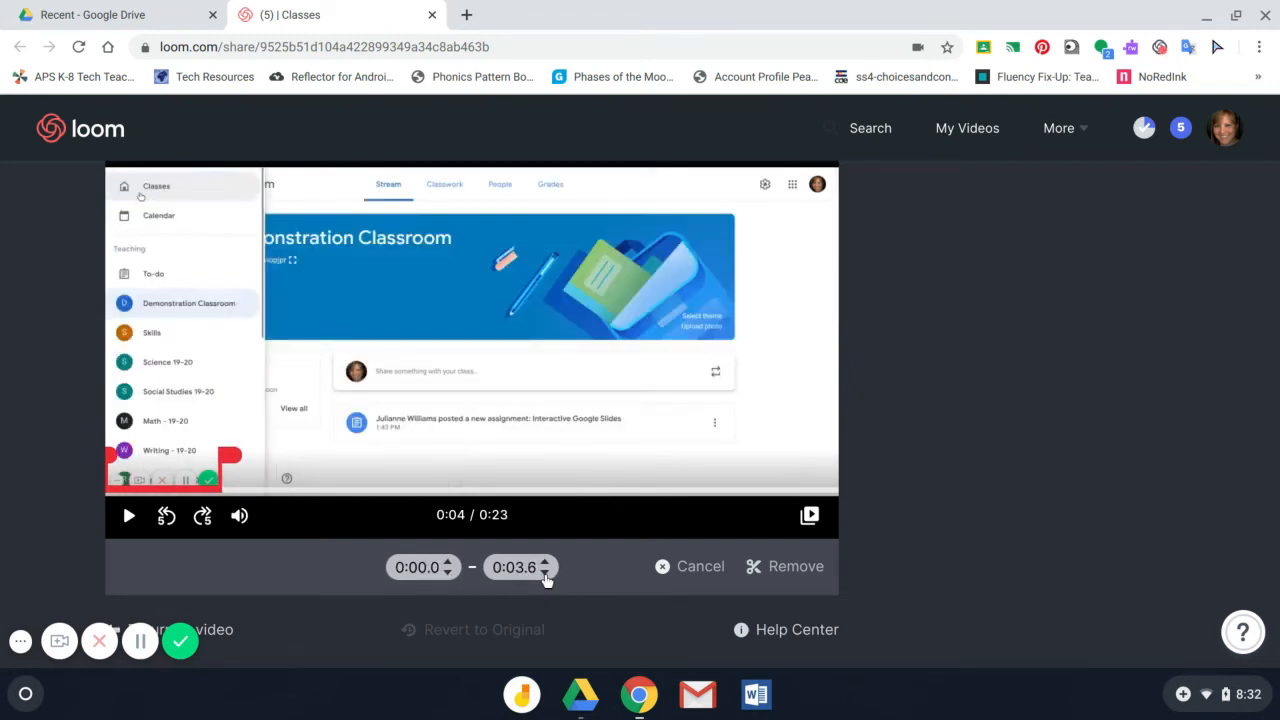
left_click(545, 572)
left_click(546, 563)
left_click(546, 563)
left_click(546, 563)
left_click(546, 564)
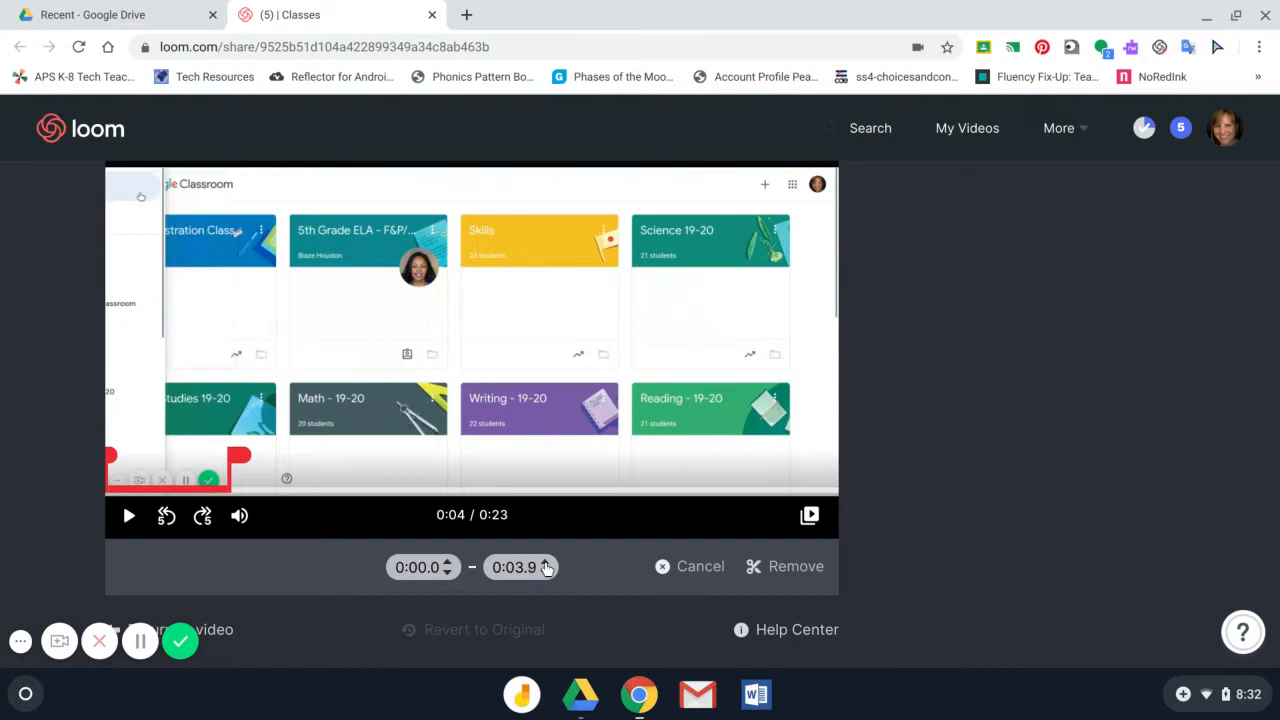
left_click(546, 564)
left_click(546, 564)
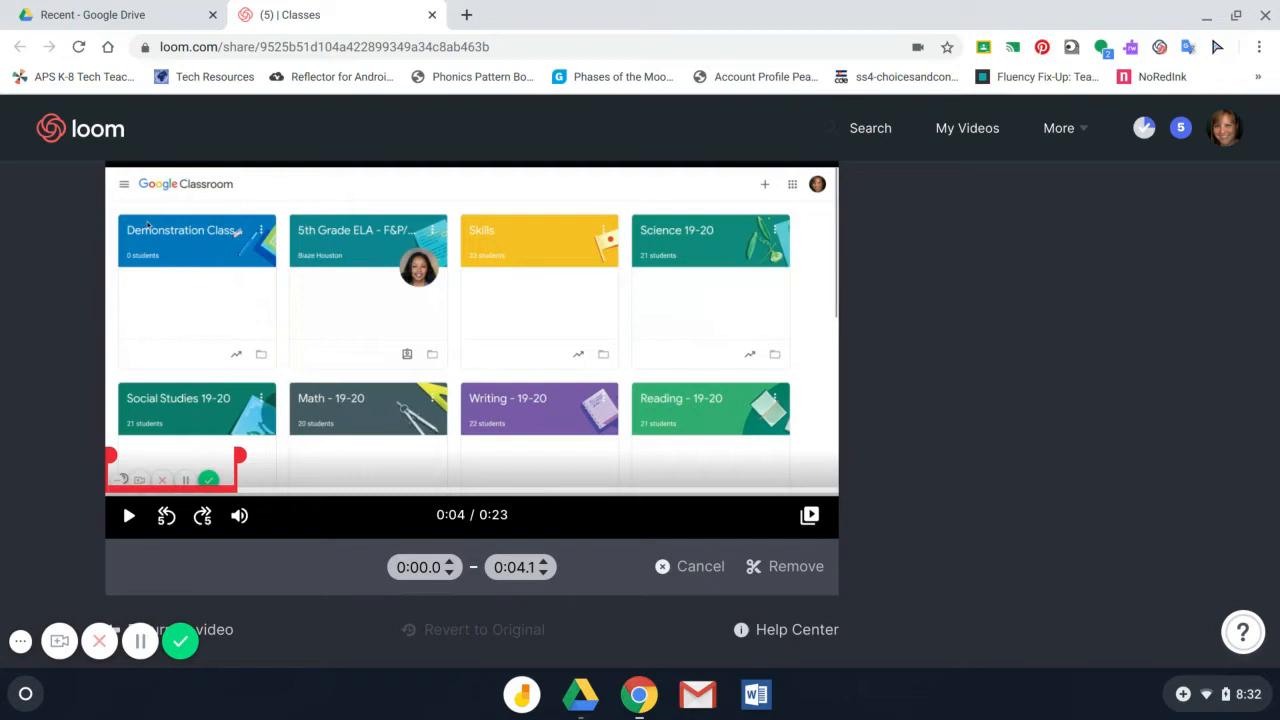
Play the video past the marked opening to about 0:09, pause, and remove the 0:00.0 to 0:04.1 section
left_click(129, 516)
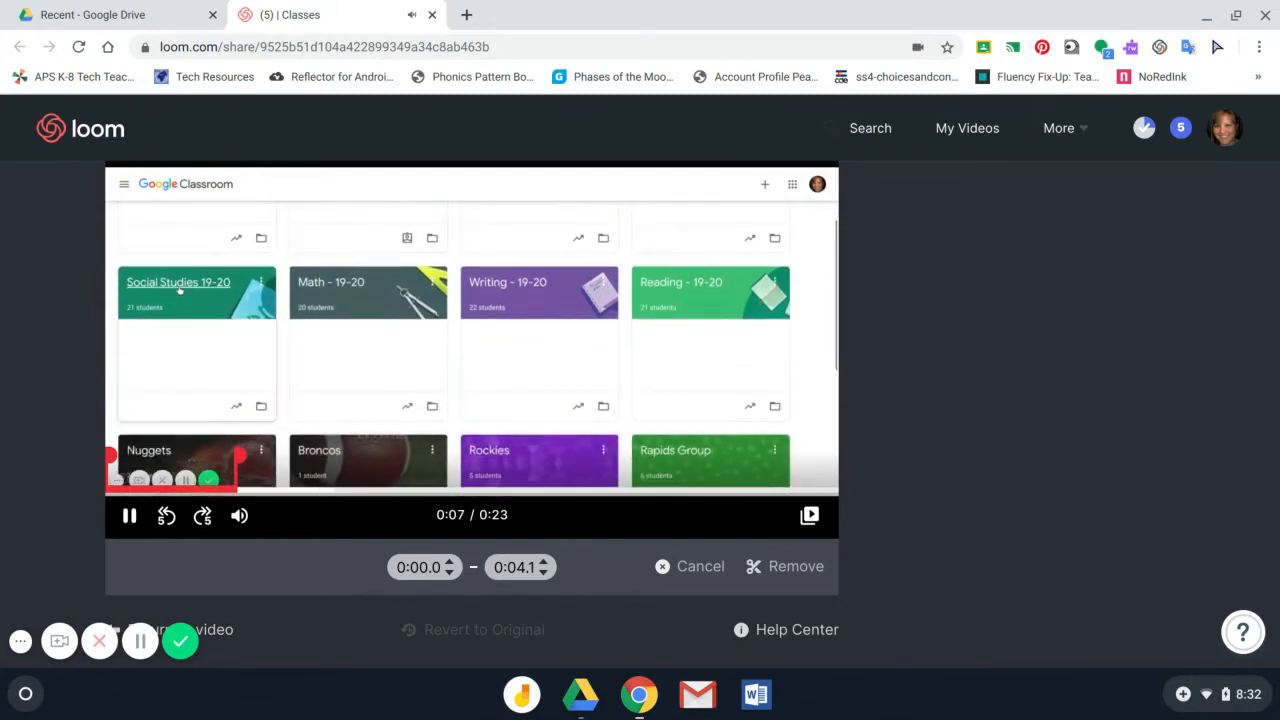
left_click(129, 516)
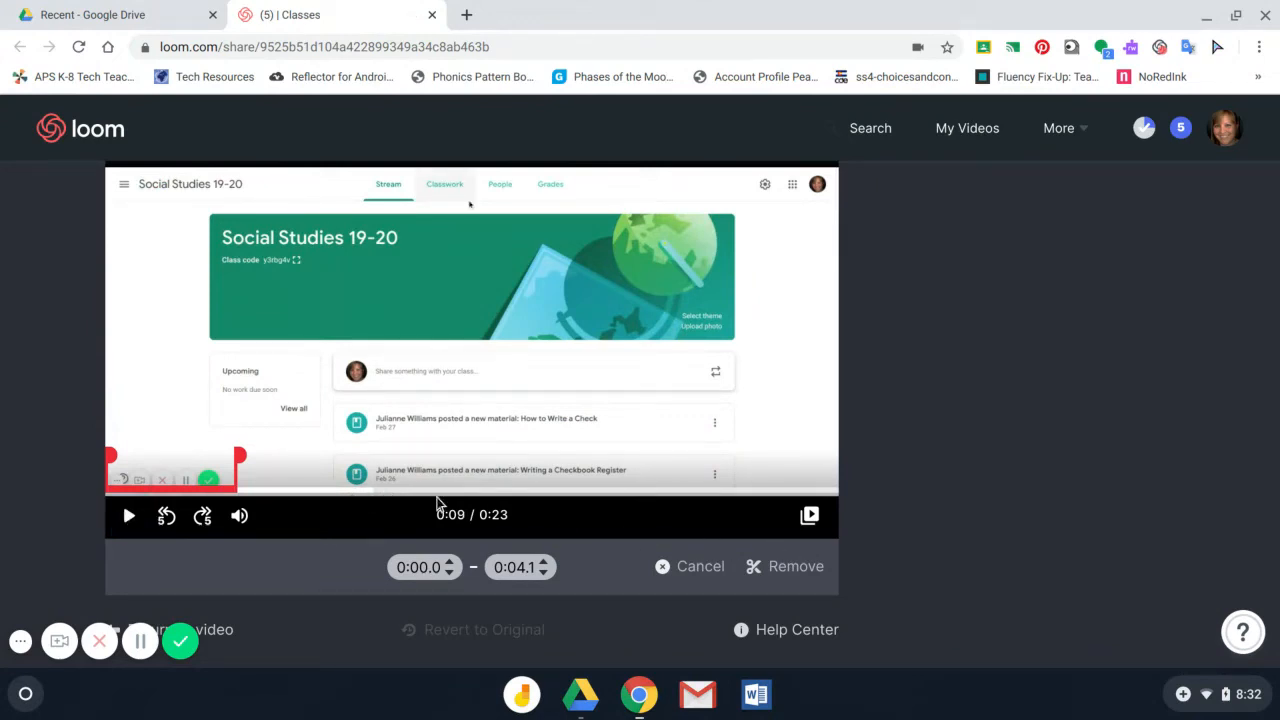
left_click(781, 570)
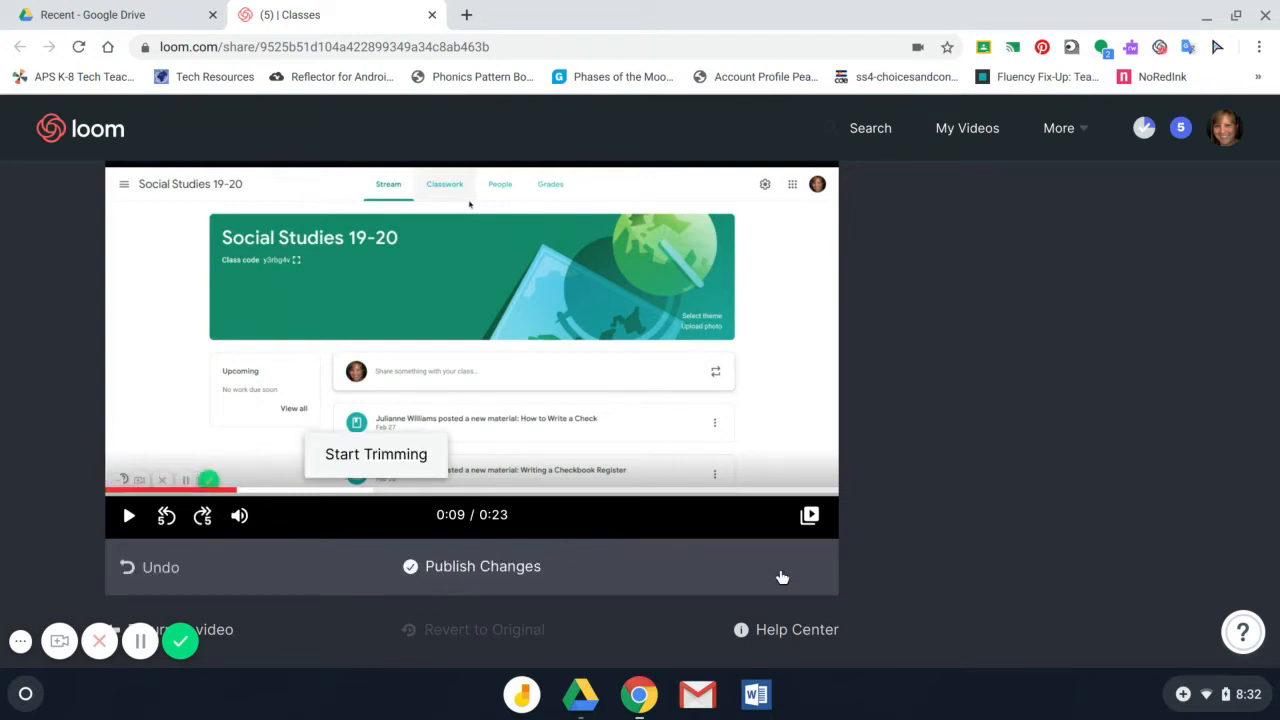
Remove the 0:08.5 to 0:13.1 section and the ending from about 0:22 onward, briefly playing back the end
left_click(376, 455)
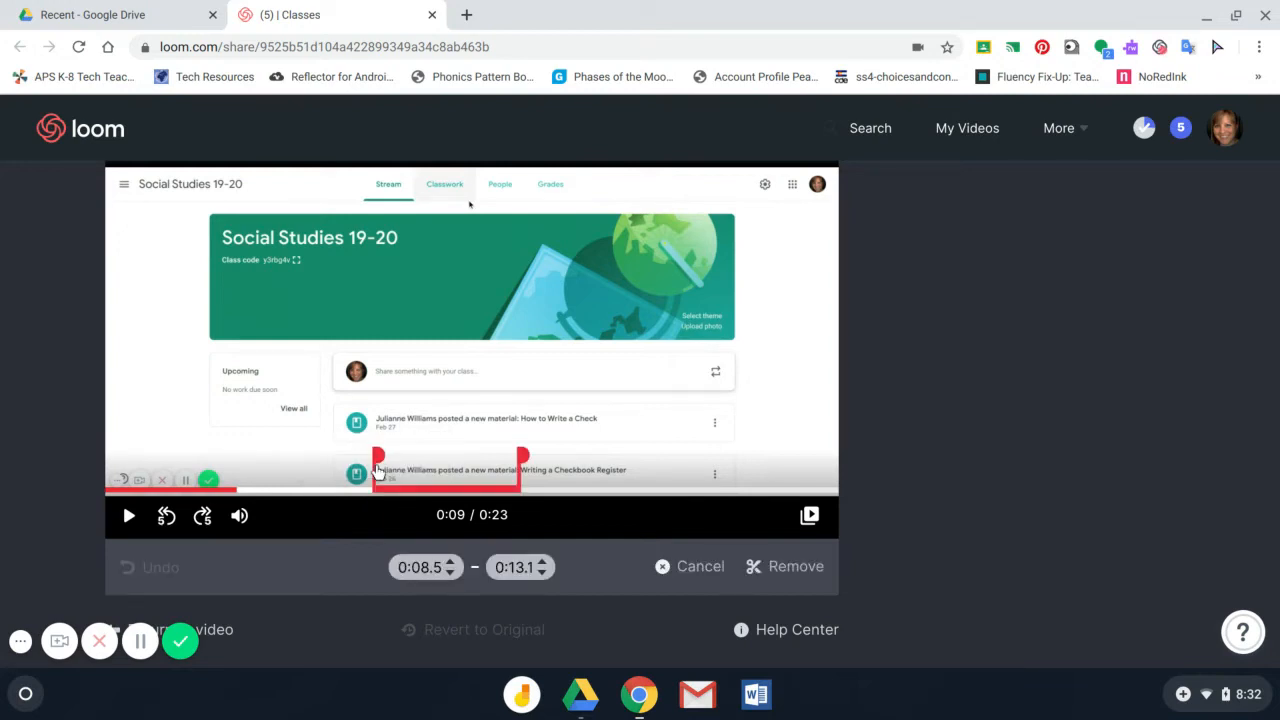
left_click(788, 578)
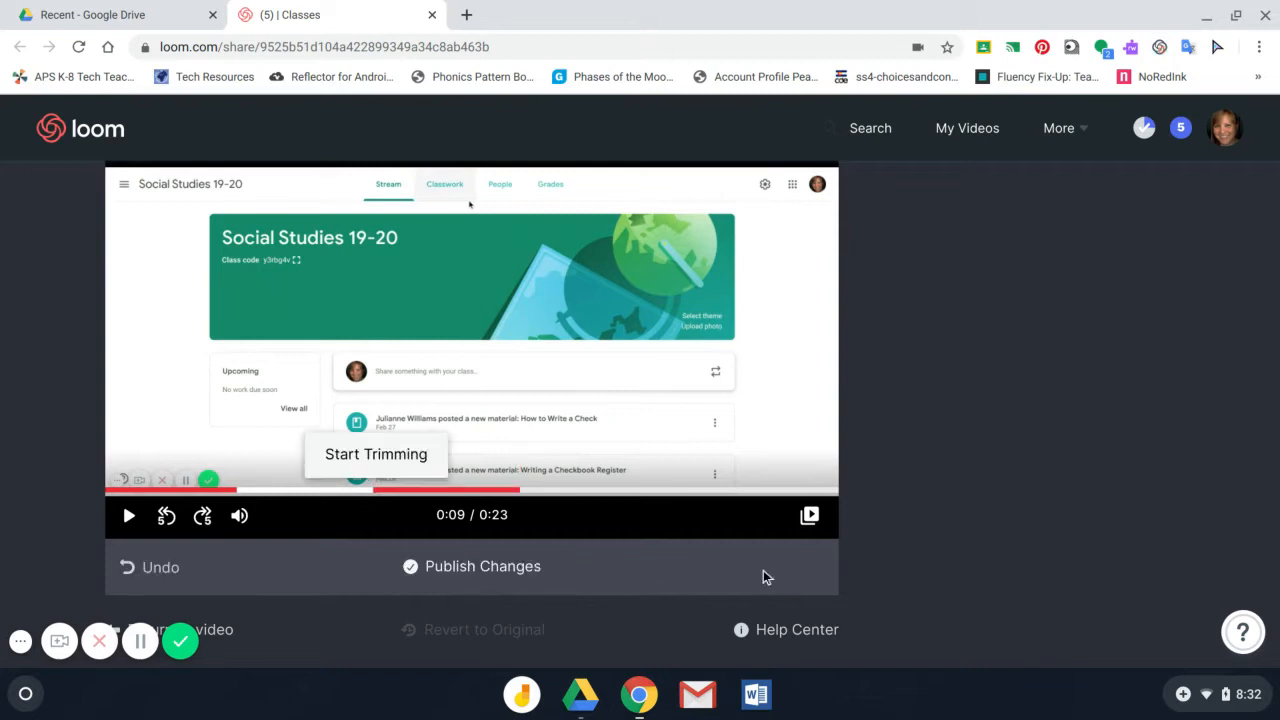
left_click(130, 515)
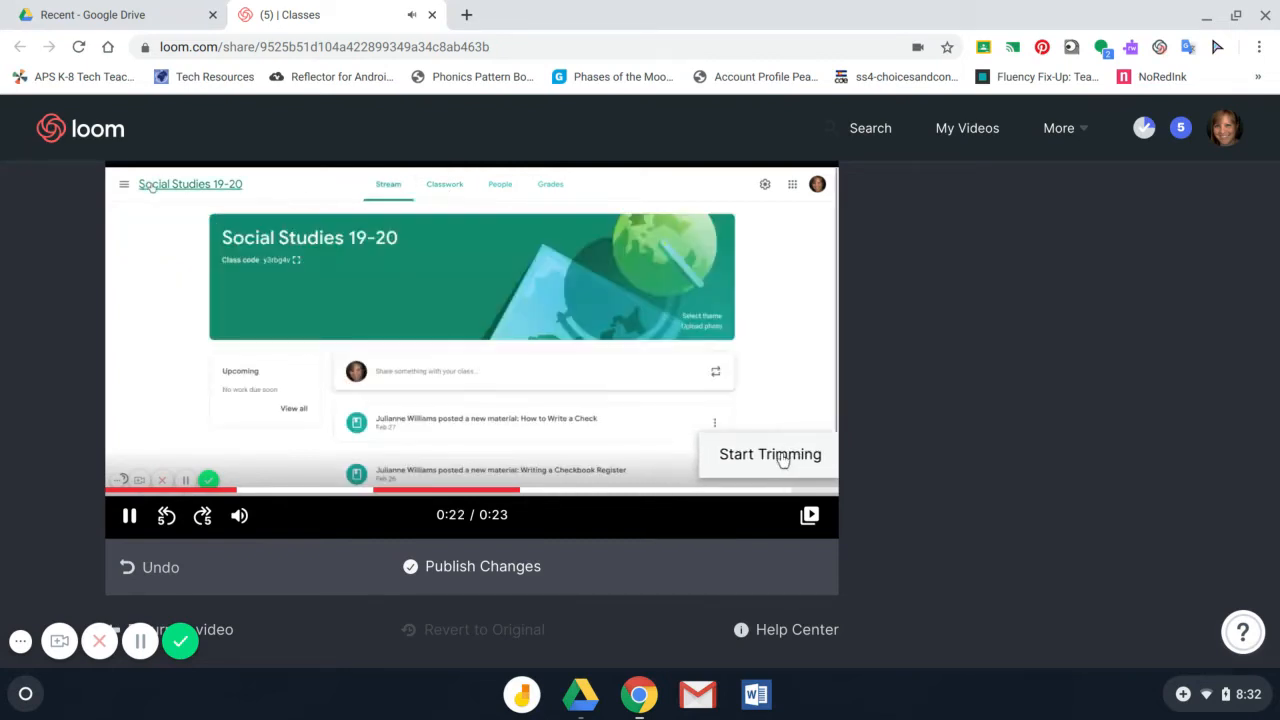
left_click(783, 457)
left_click(801, 568)
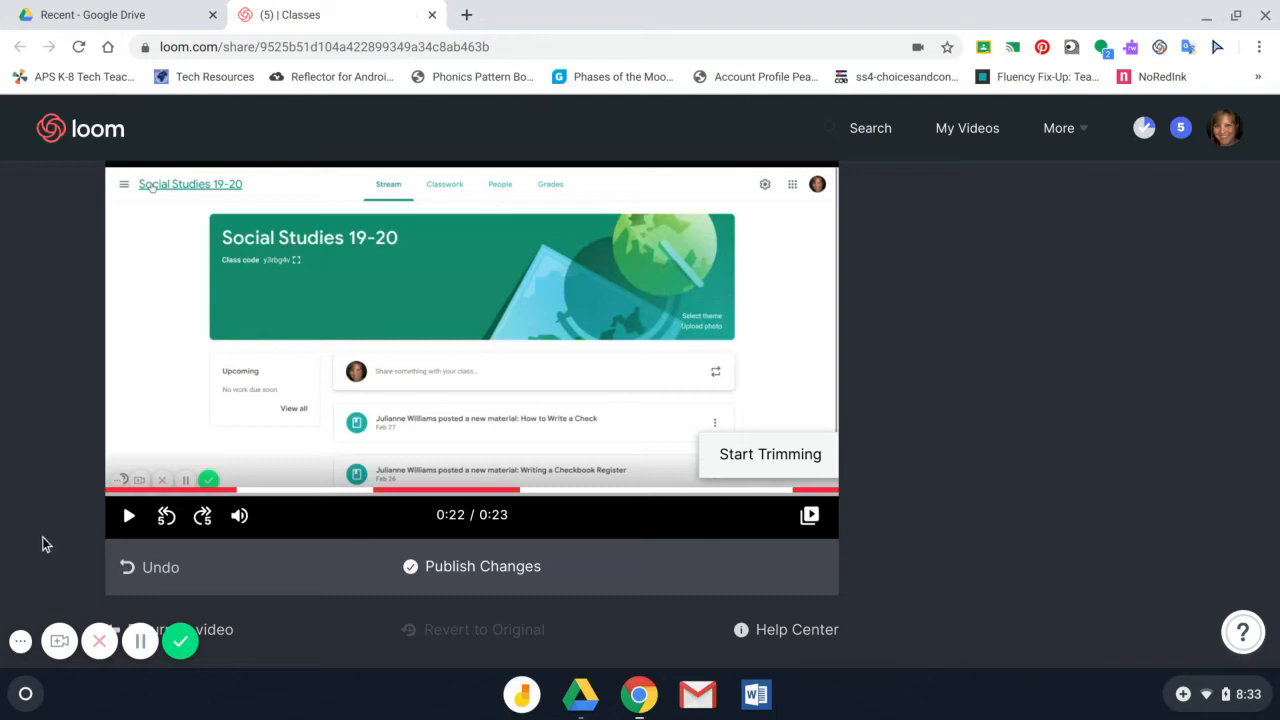
left_click(130, 522)
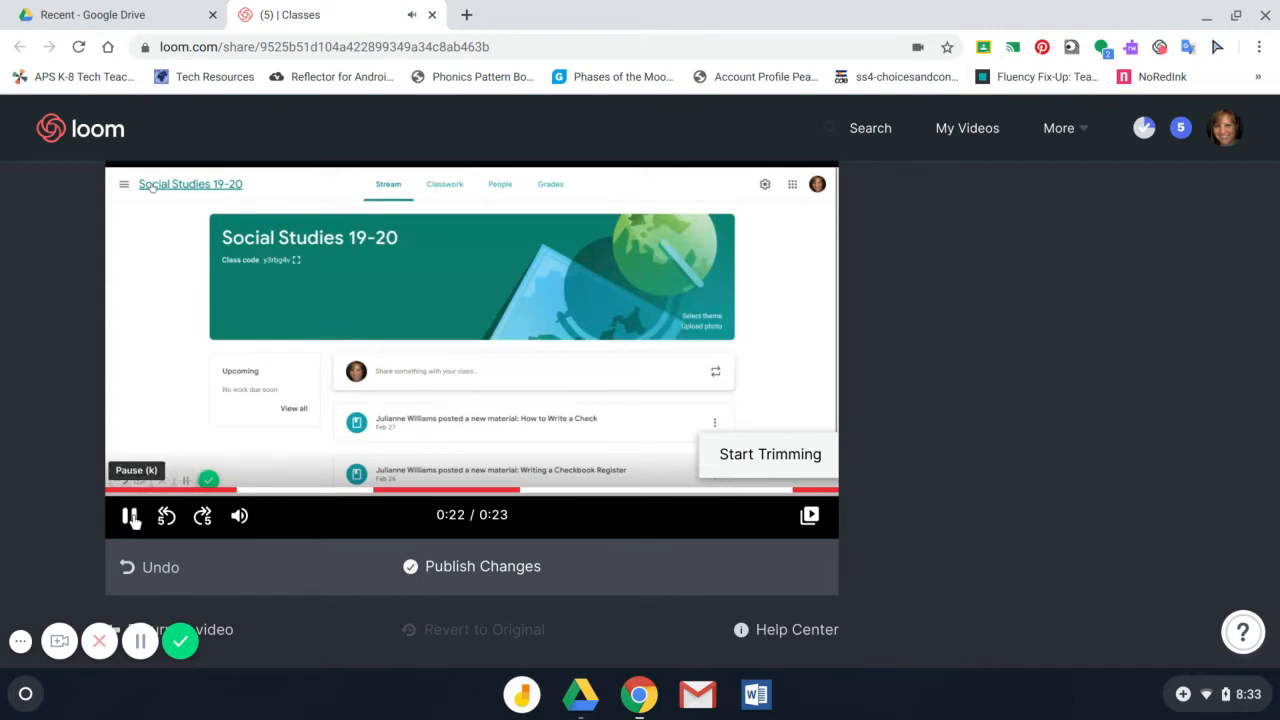
left_click(130, 517)
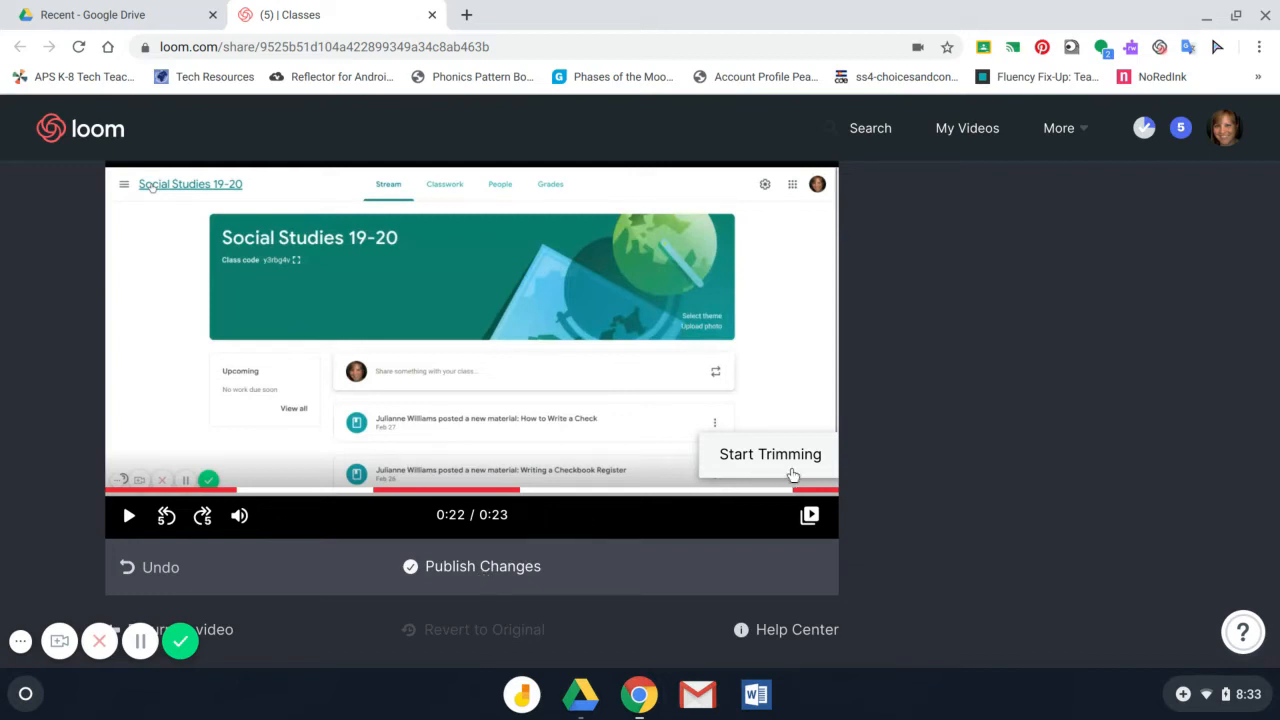
Open the middle 0:08.5 to 0:13.1 trim for editing and remove the same section again
left_click(452, 497)
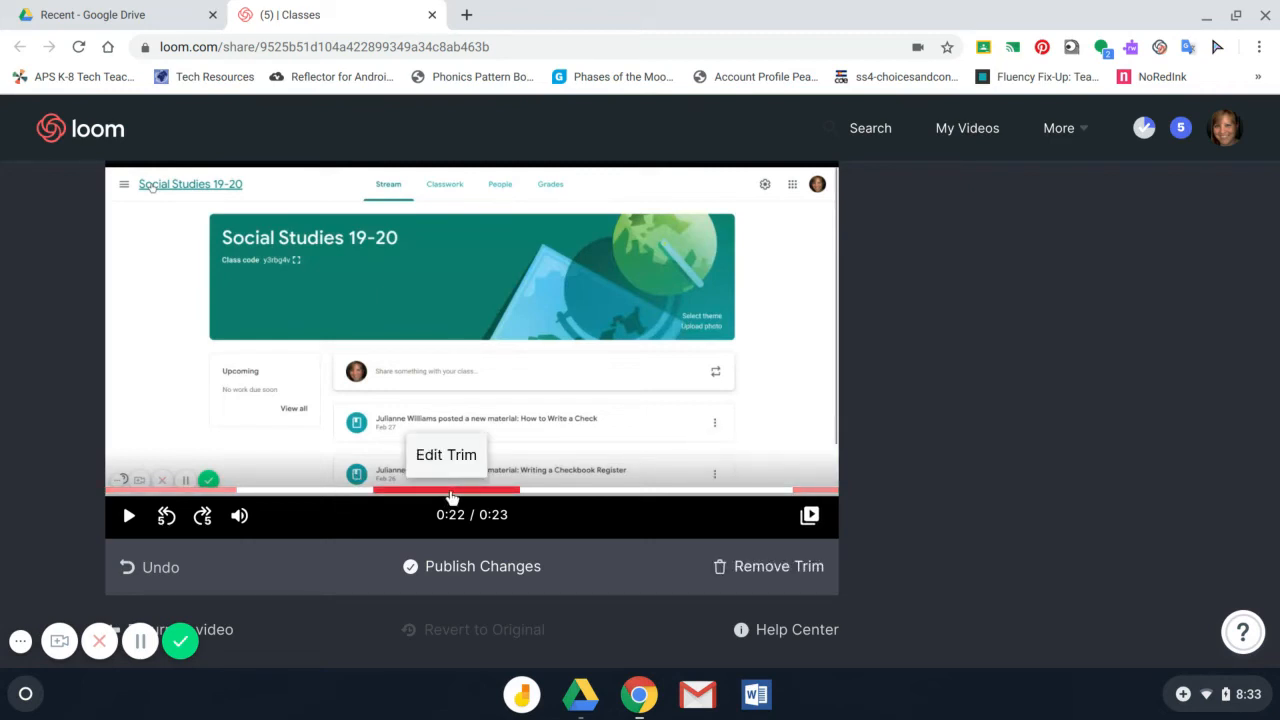
left_click(452, 466)
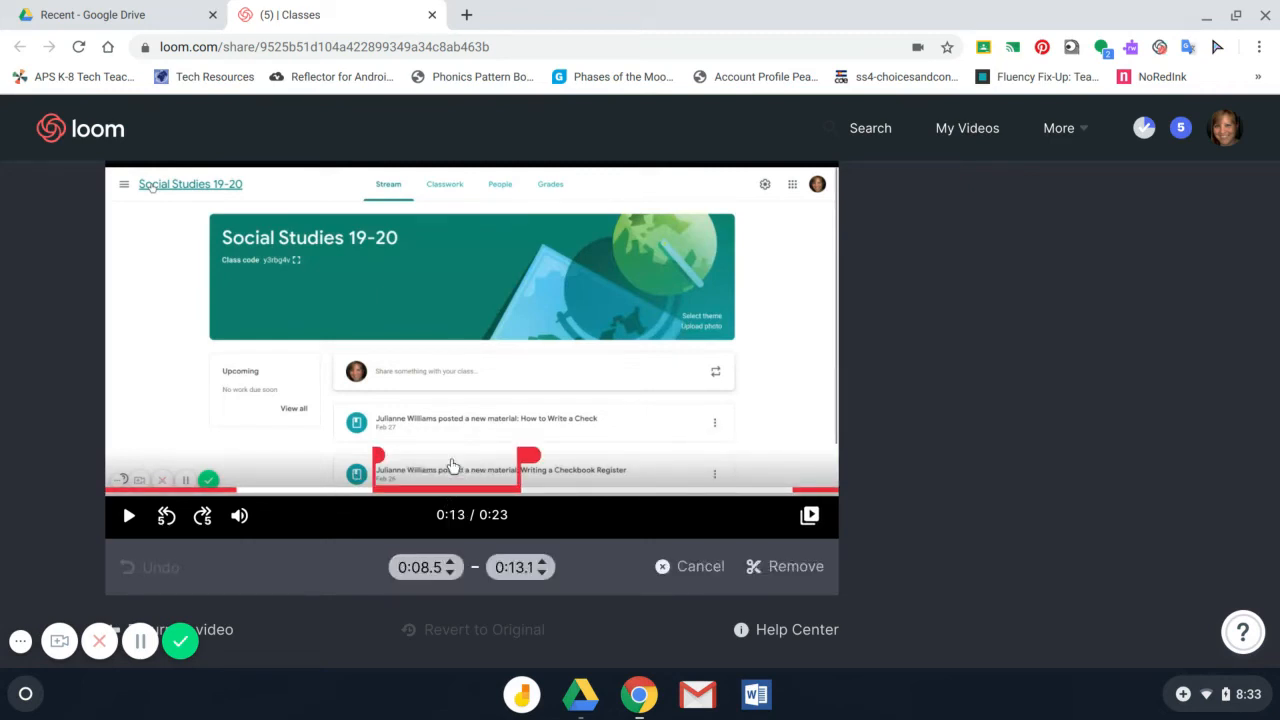
left_click(768, 567)
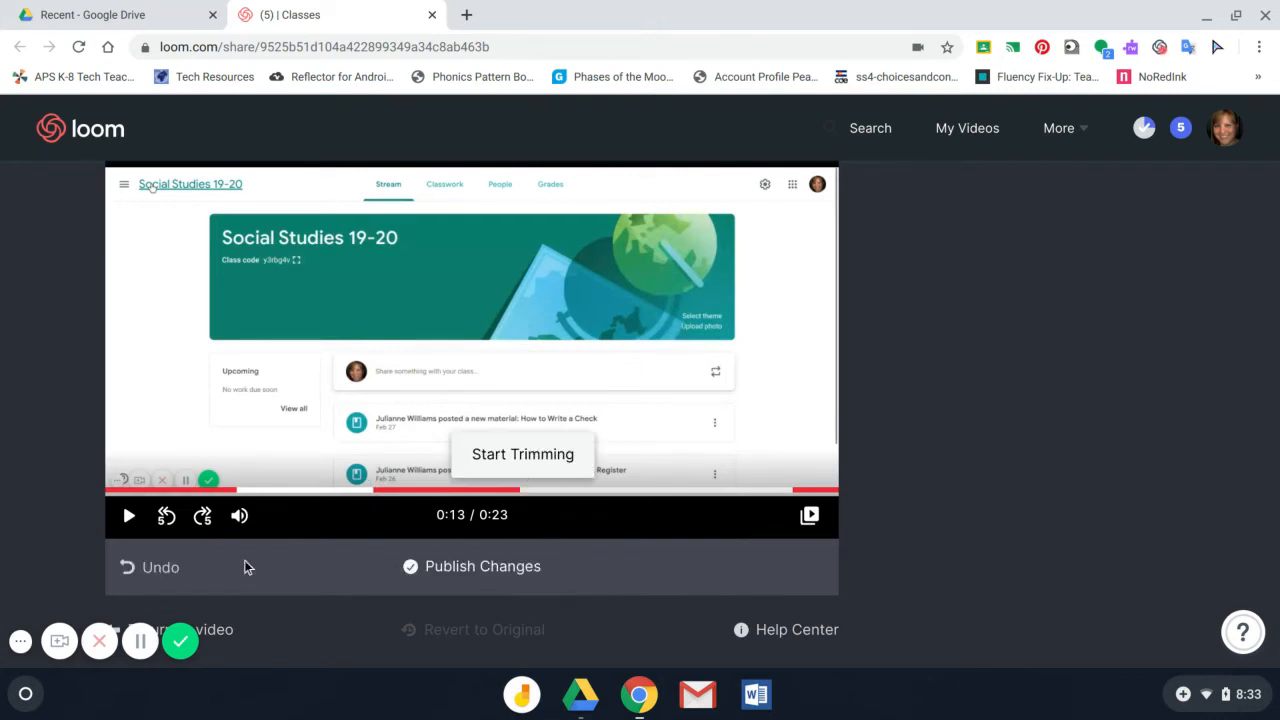
left_click(134, 574)
left_click(134, 574)
Publish the trim changes to the Classes video, wait for processing to finish, and download the trimmed video
left_click(511, 569)
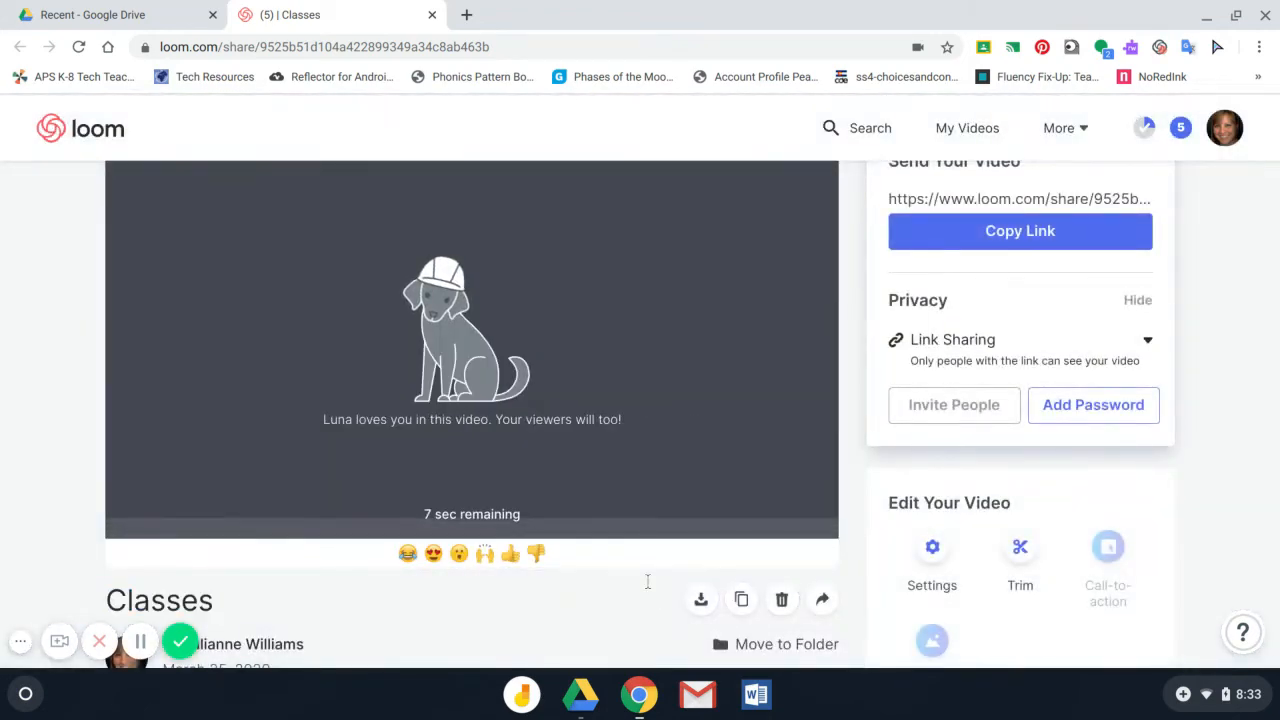
scroll(650, 583, "down", 1)
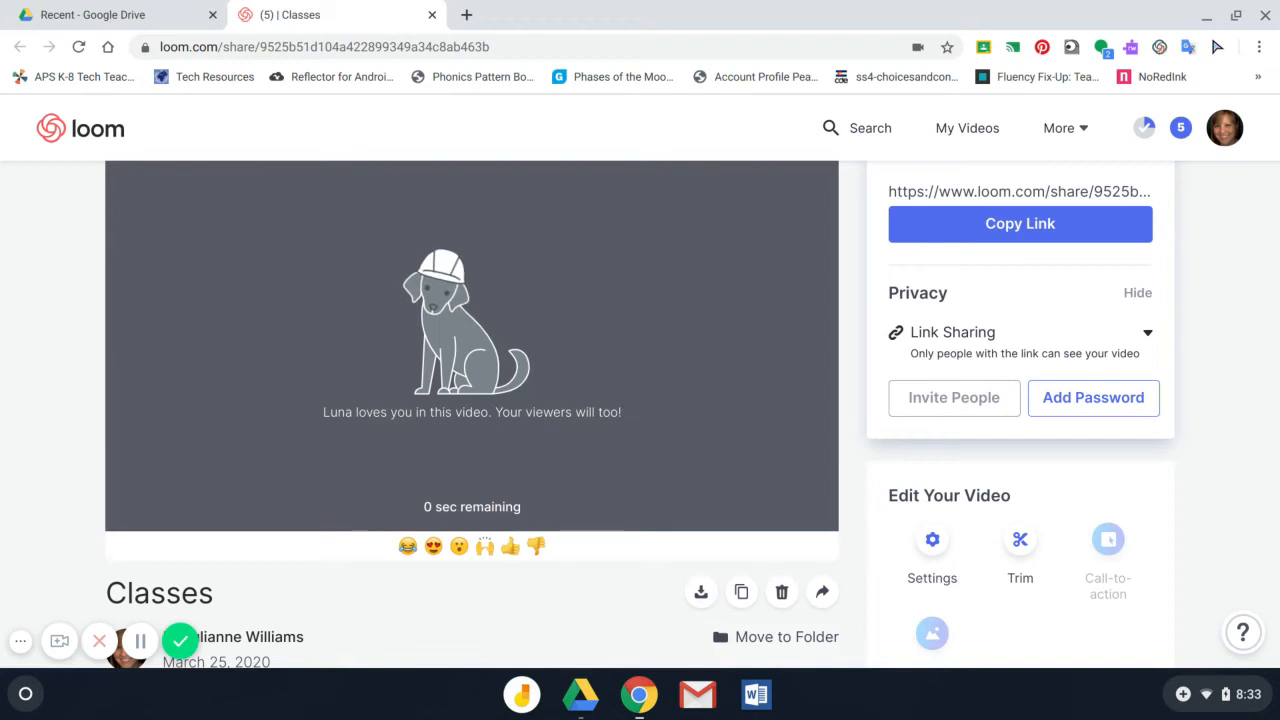
scroll(640, 400, "down", 1)
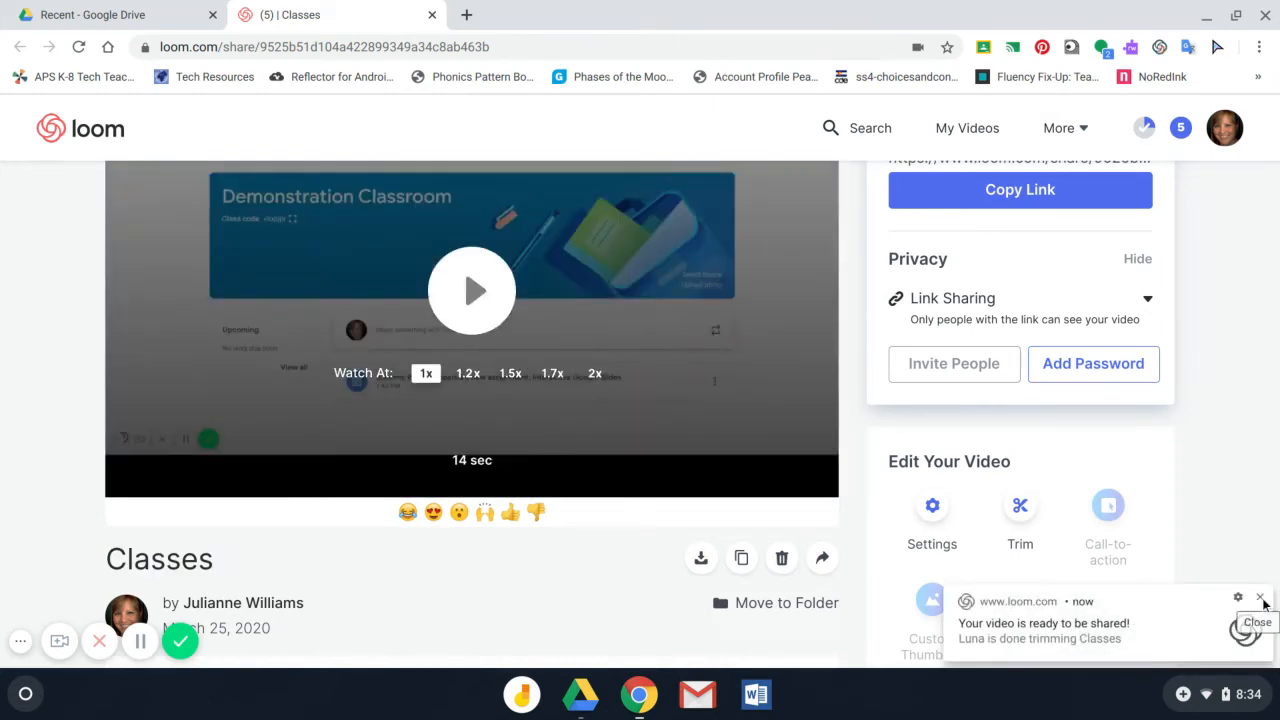
left_click(1261, 598)
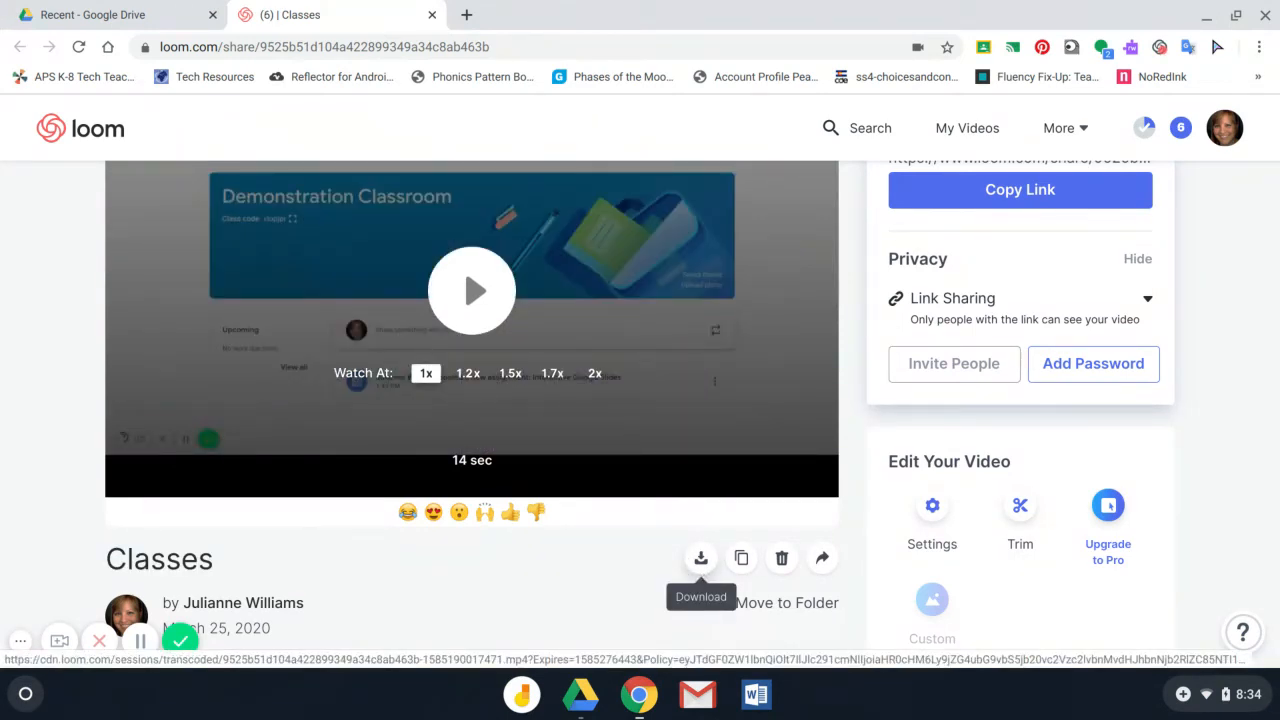
left_click(702, 566)
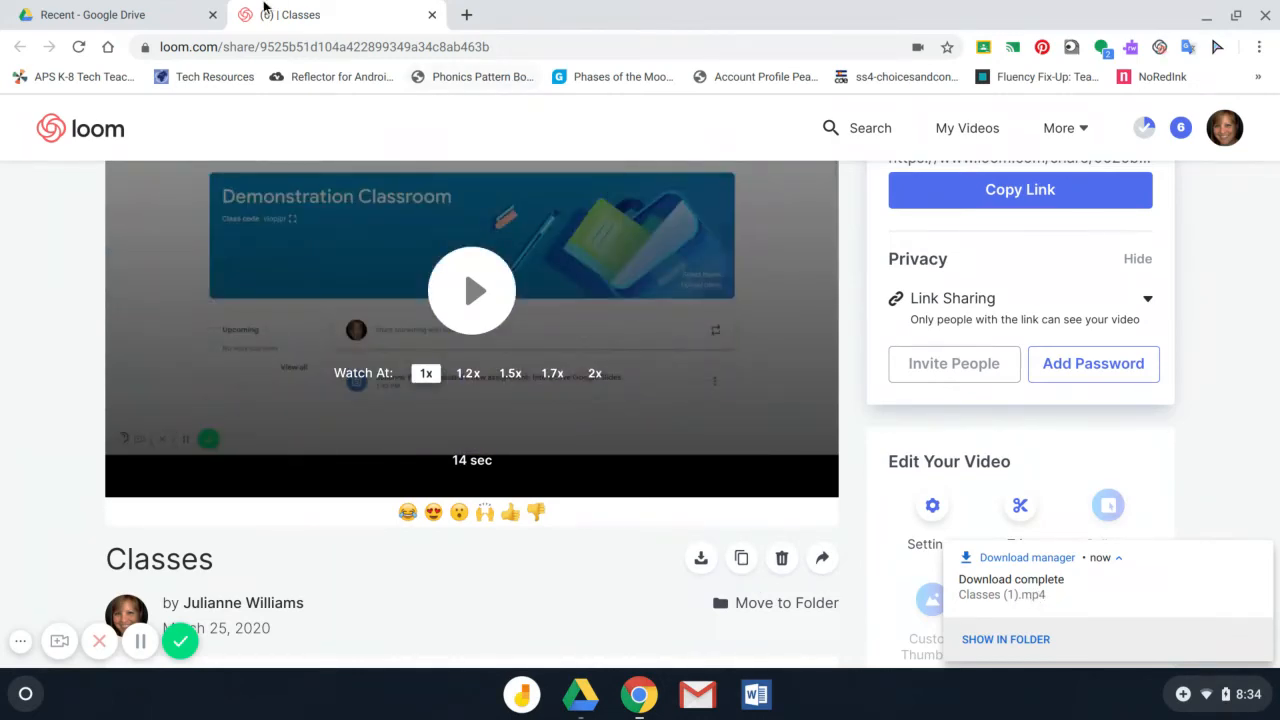
Switch to Google Drive and upload the downloaded Classes (1).mp4 file
left_click(163, 14)
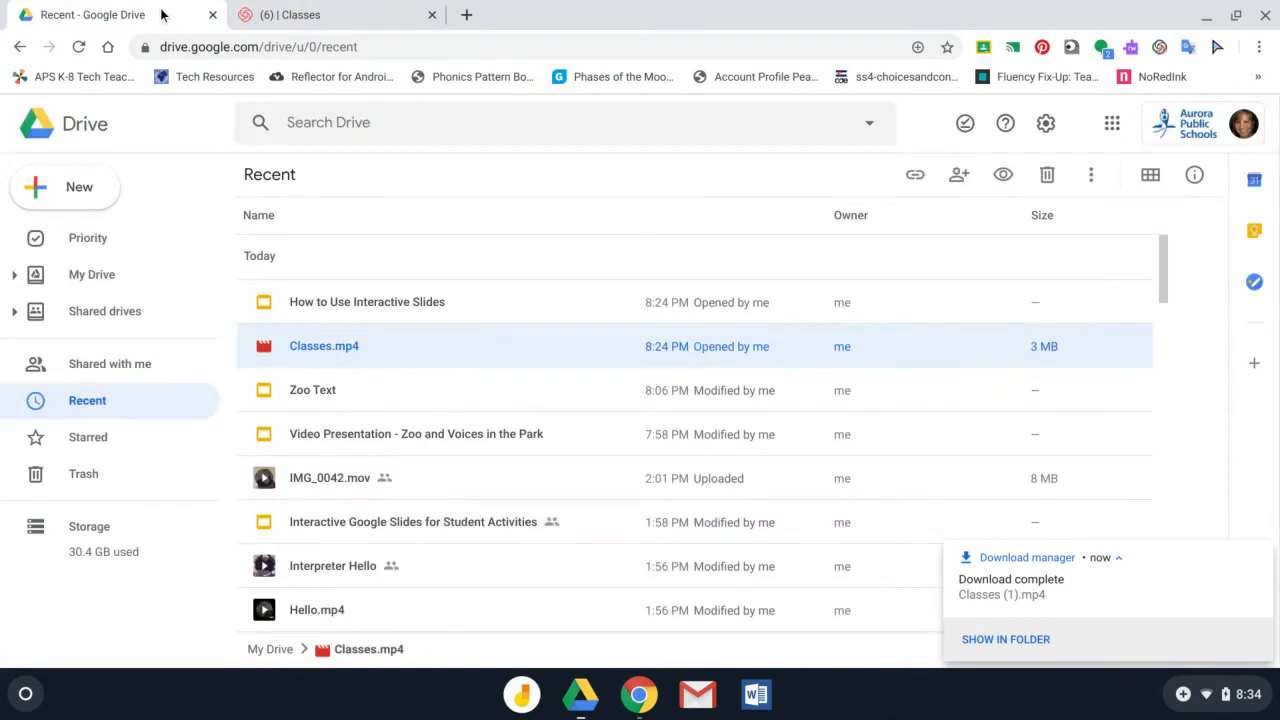
left_click(65, 192)
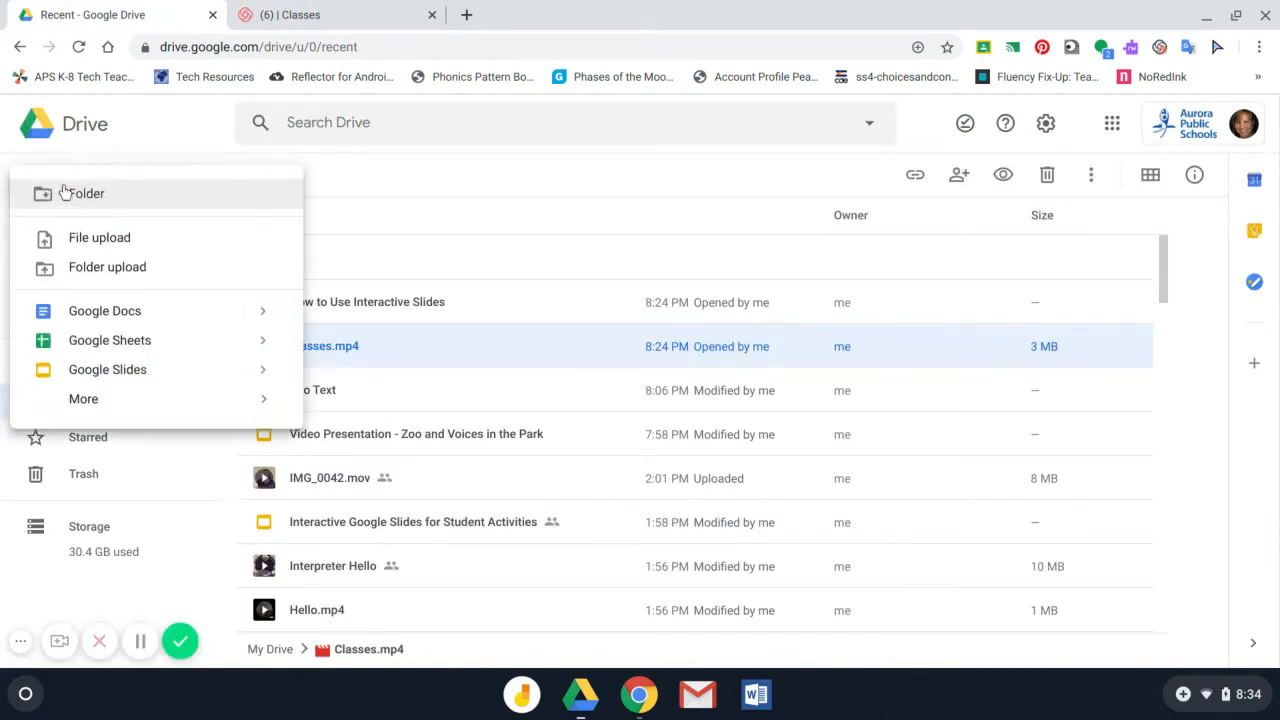
left_click(80, 243)
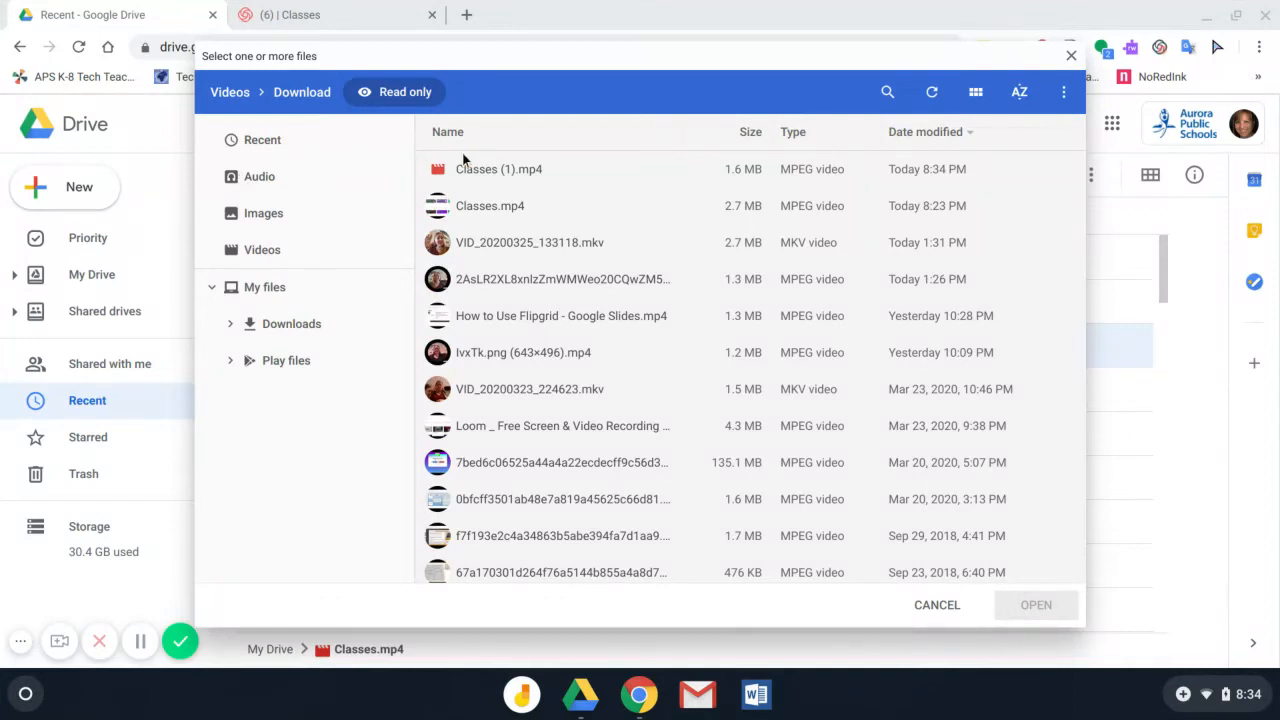
left_click(485, 172)
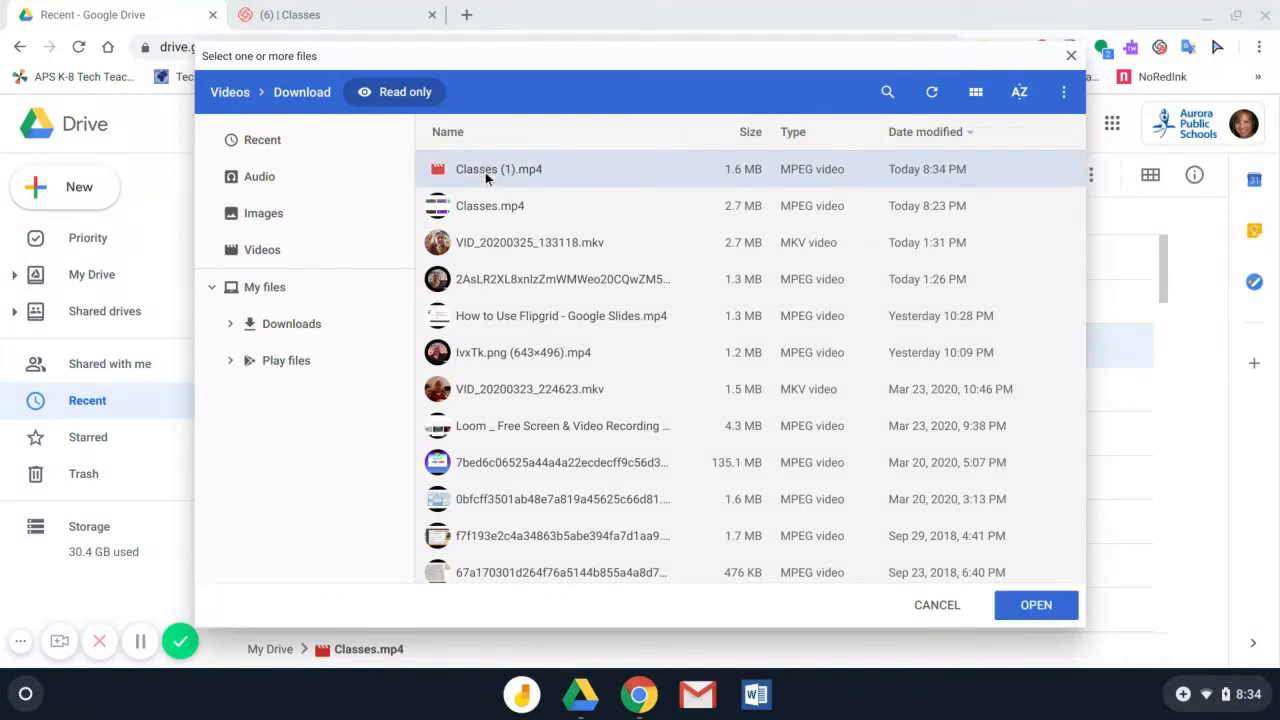
left_click(1060, 618)
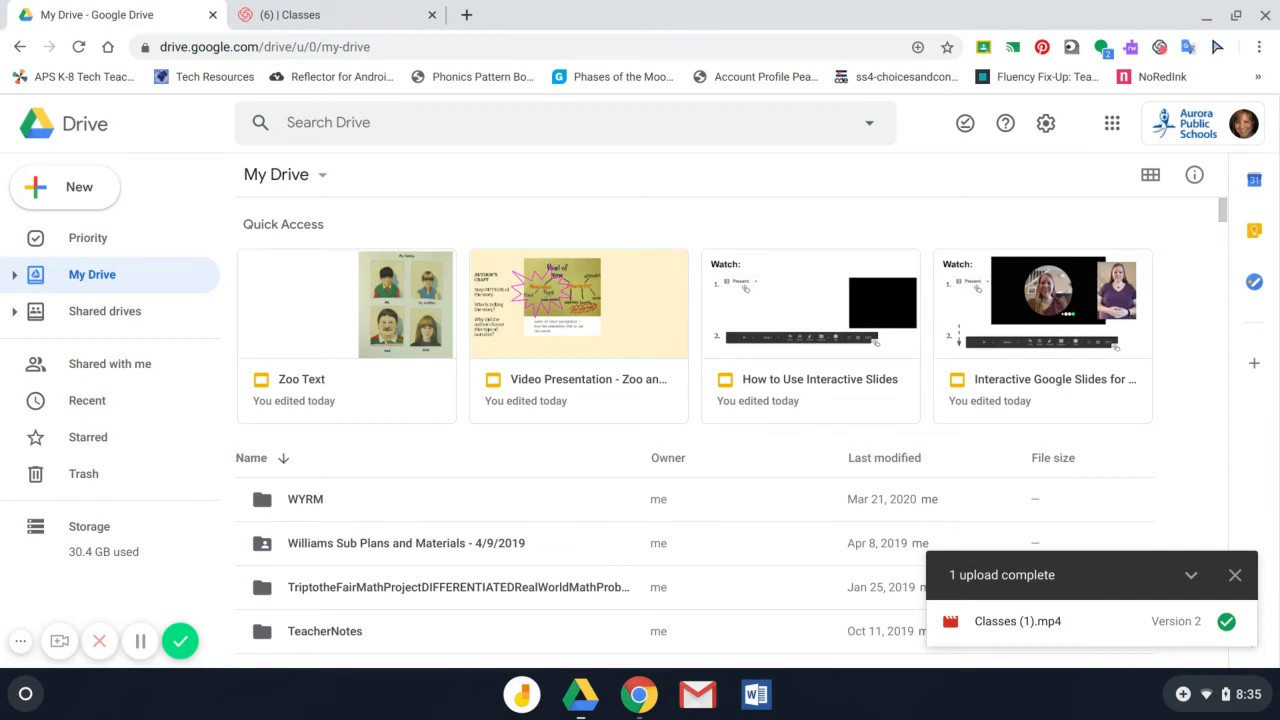
Locate the uploaded Classes.mp4 in My Drive and preview it, closing the preview and the upload notice
left_click(996, 622)
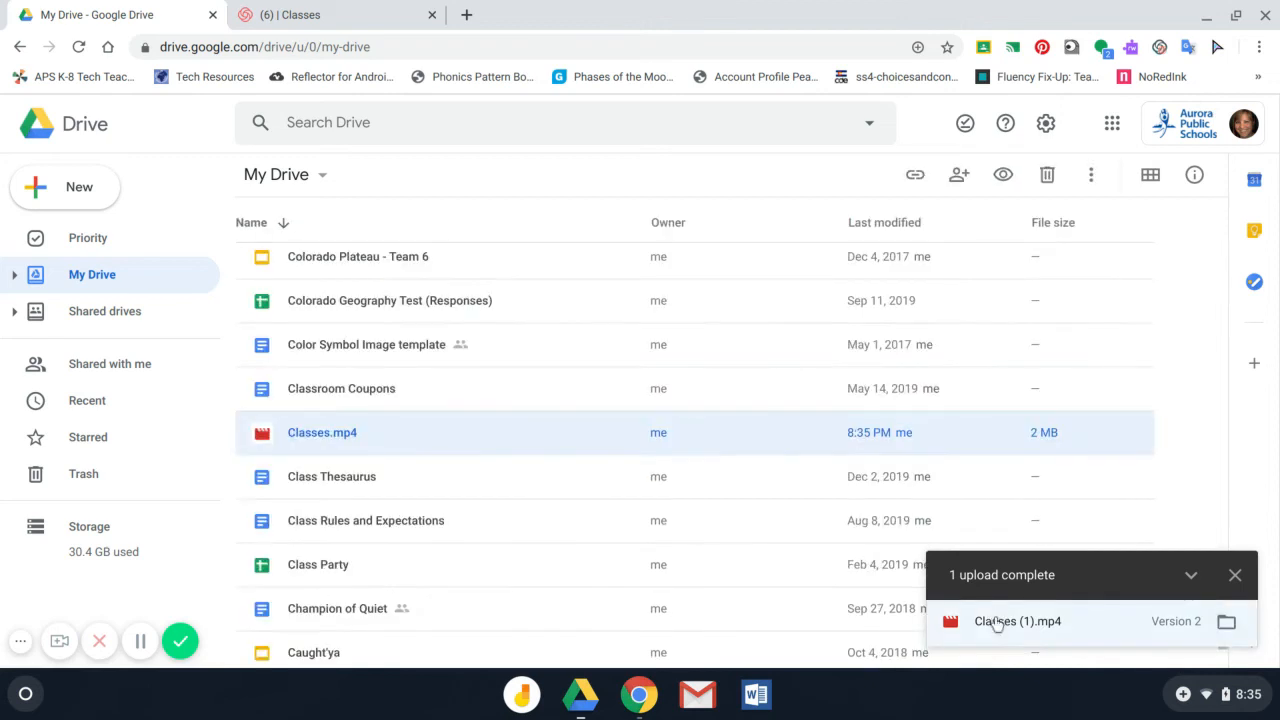
double_click(322, 434)
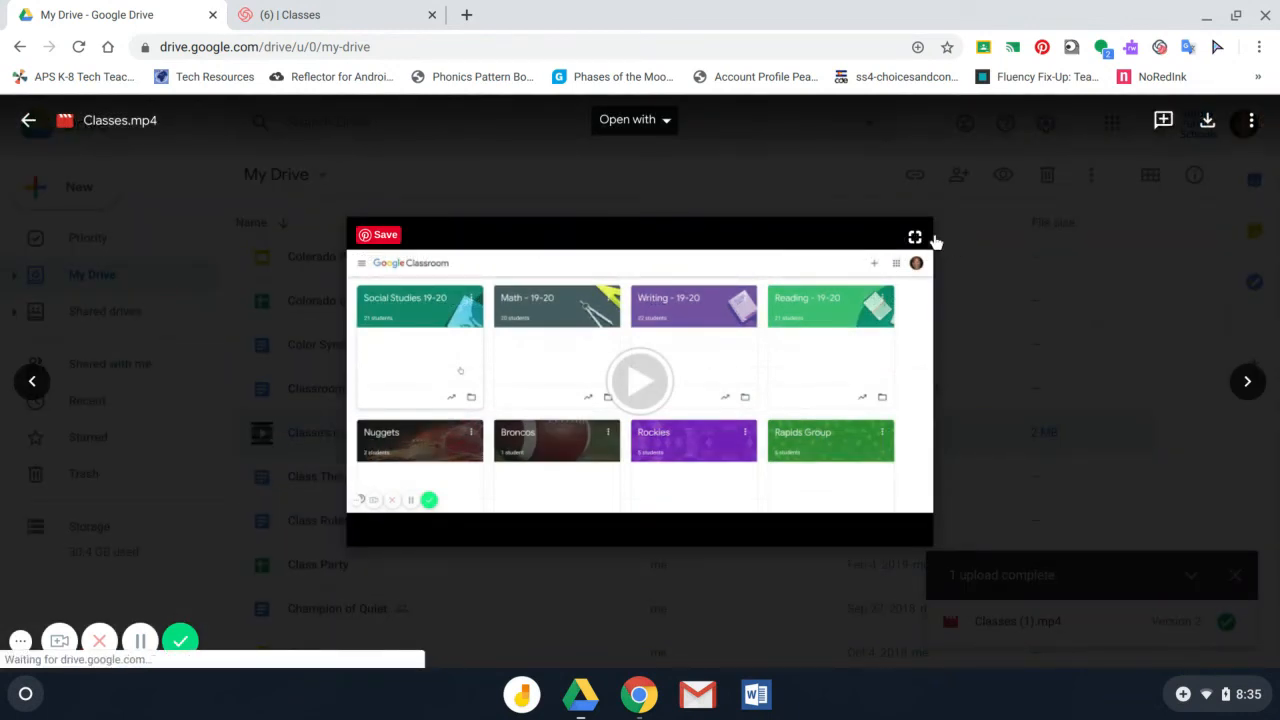
left_click(28, 121)
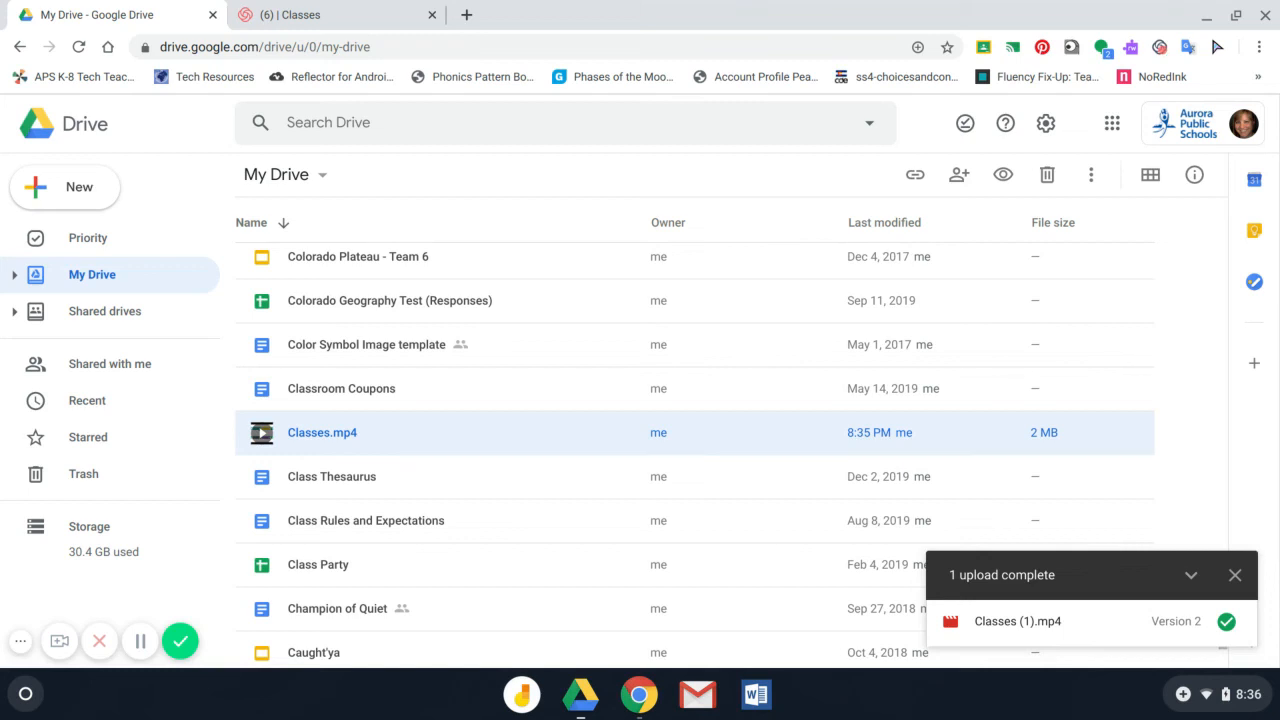
left_click(1235, 576)
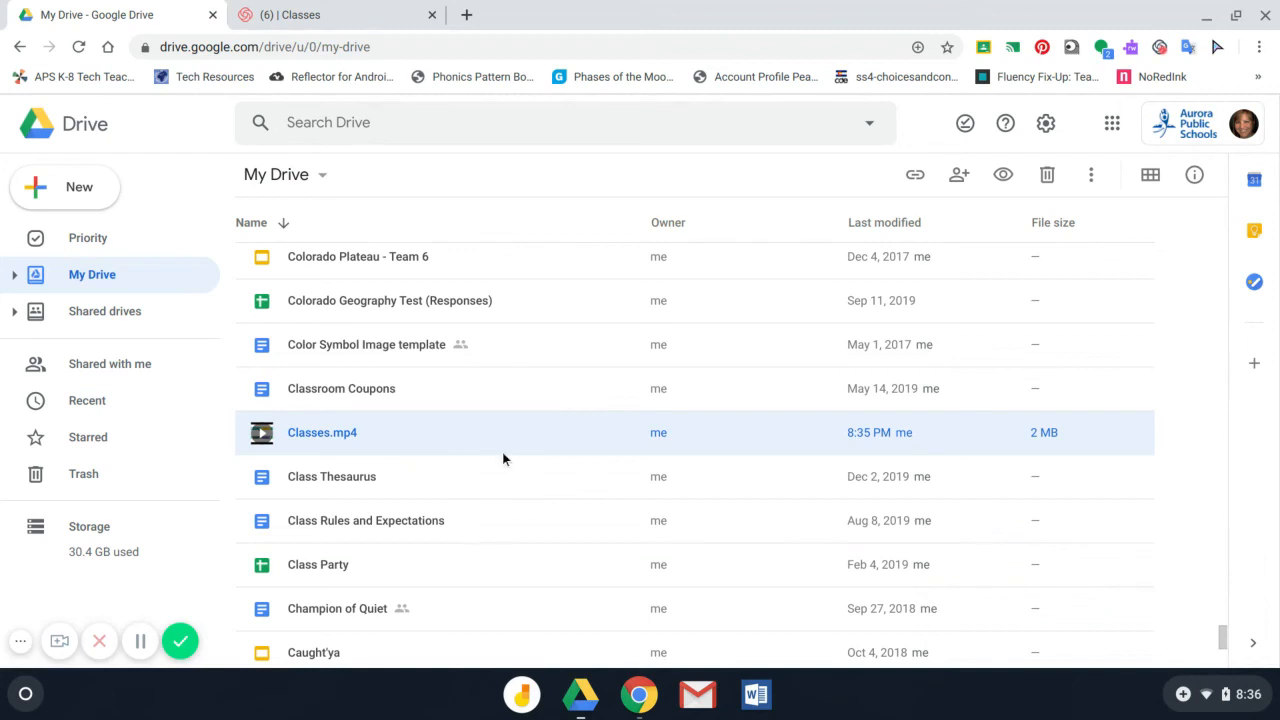